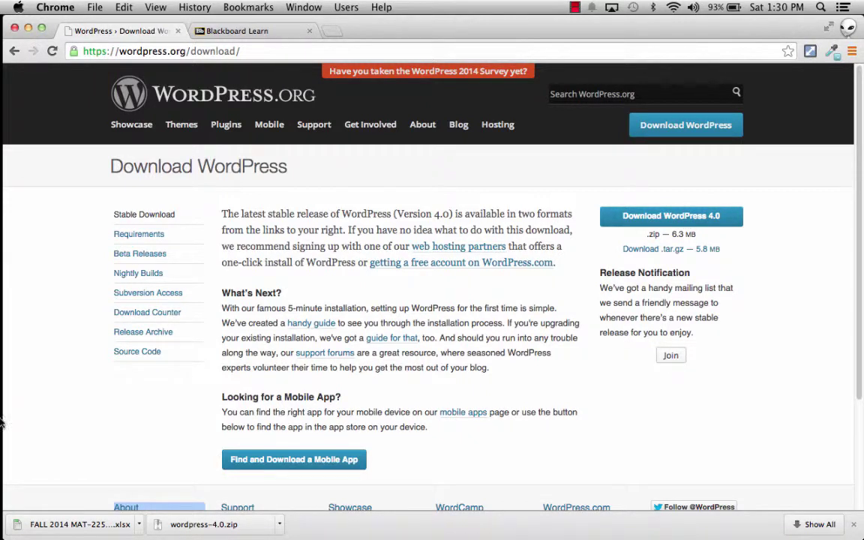
# Open the Downloads stack from the Dock in a Finder window.
pyautogui.moveTo(2, 426)
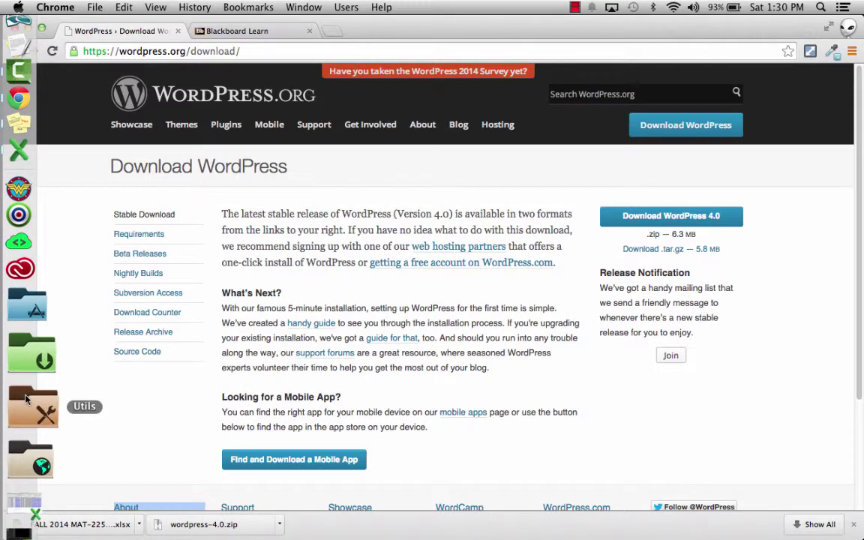
pyautogui.click(32, 380)
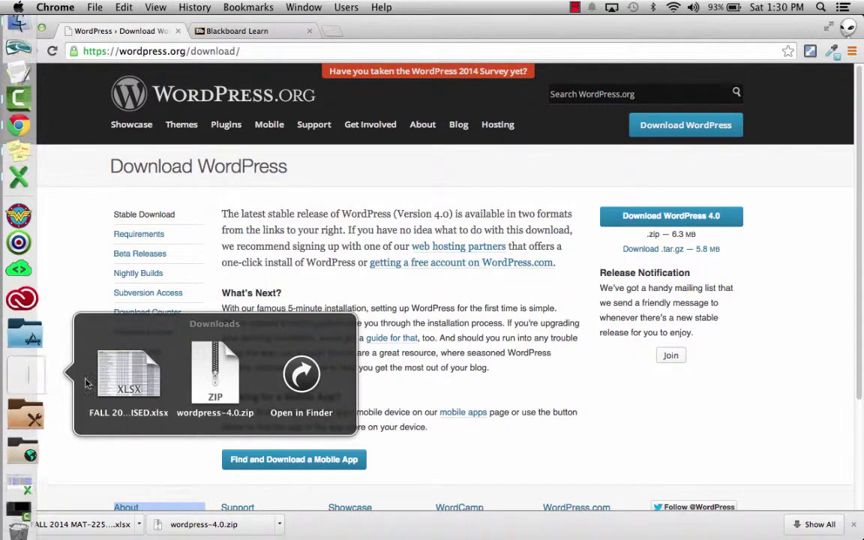
pyautogui.click(298, 373)
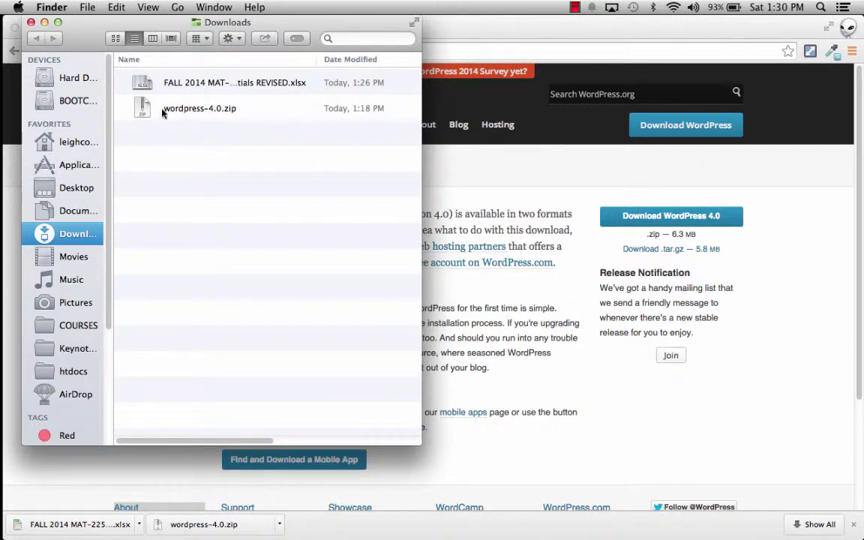
# Extract wordpress-4.0.zip, producing a wordpress folder beside the archive.
pyautogui.click(214, 112)
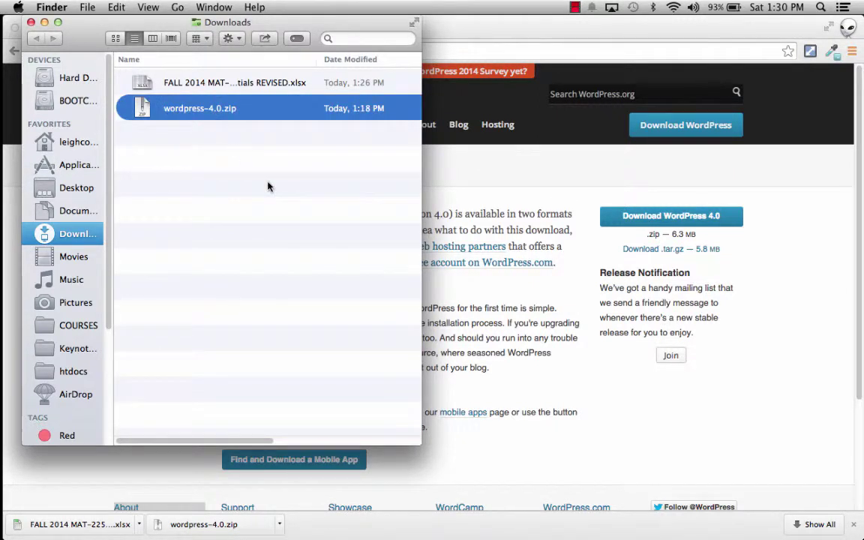
pyautogui.doubleClick(142, 110)
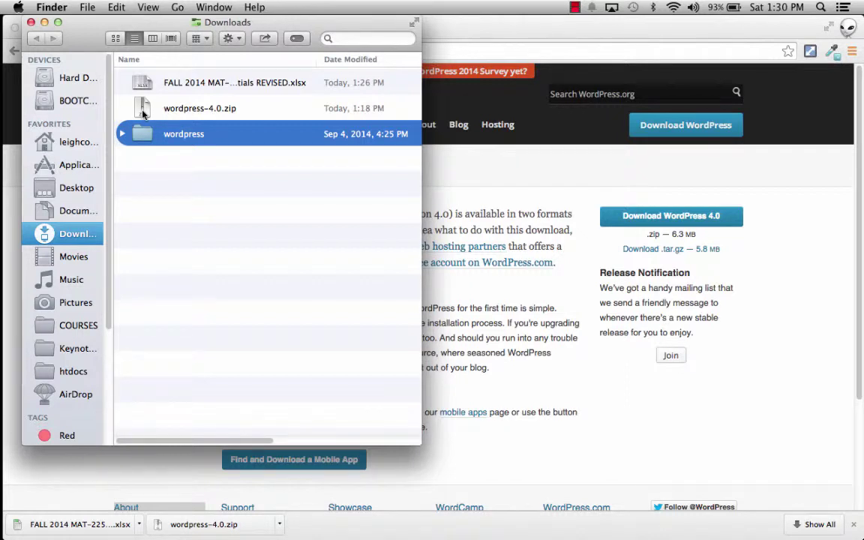
pyautogui.click(177, 139)
pyautogui.click(188, 162)
# Rename the extracted wordpress folder to wordpress4-0 by appending 4-0.
pyautogui.click(200, 134)
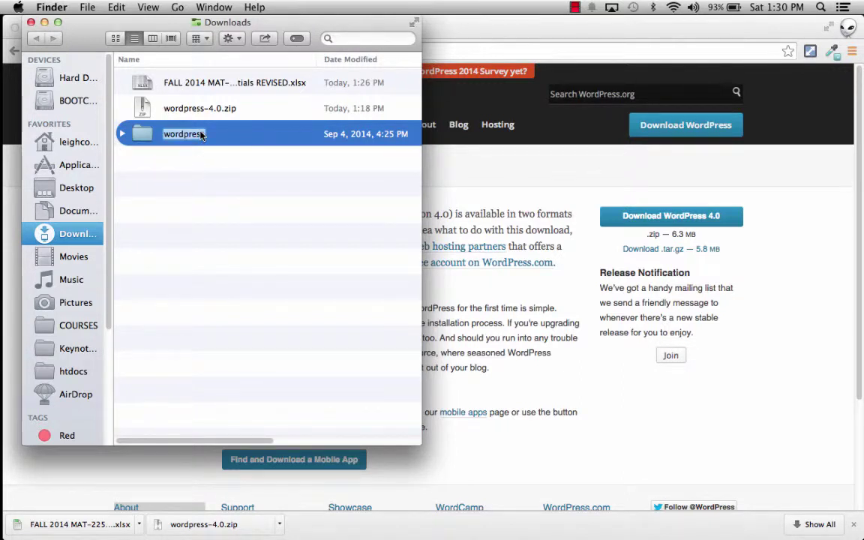
pyautogui.press('Right')
pyautogui.write('4-0')
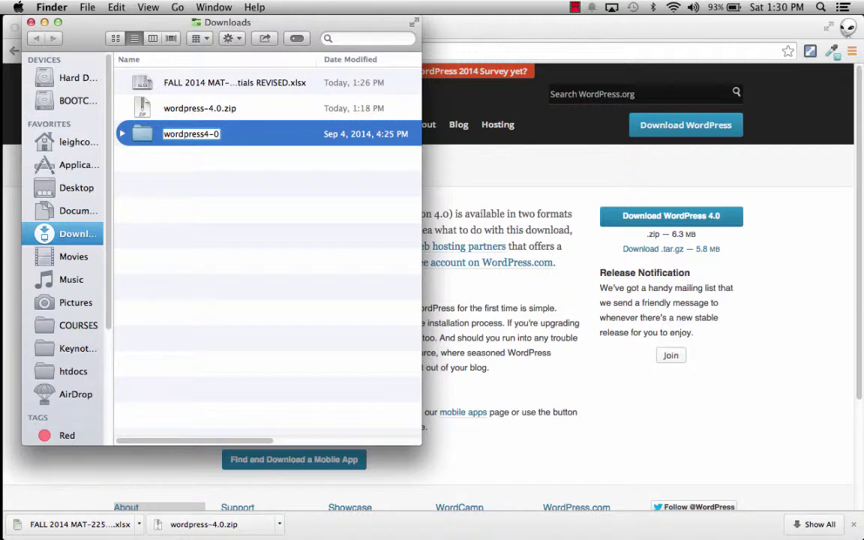
pyautogui.press('Return')
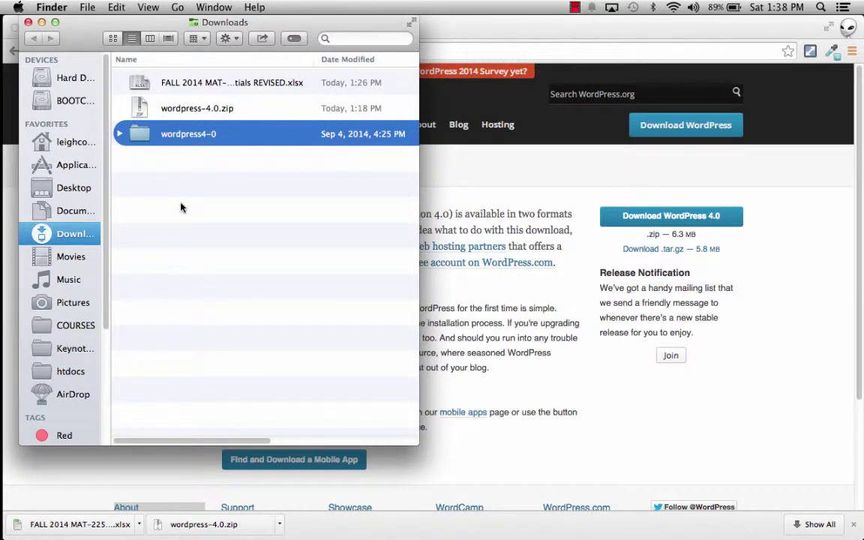
# Bring FileZilla forward, maximize it, and shift it aside to reveal the Downloads window.
pyautogui.moveTo(9, 323)
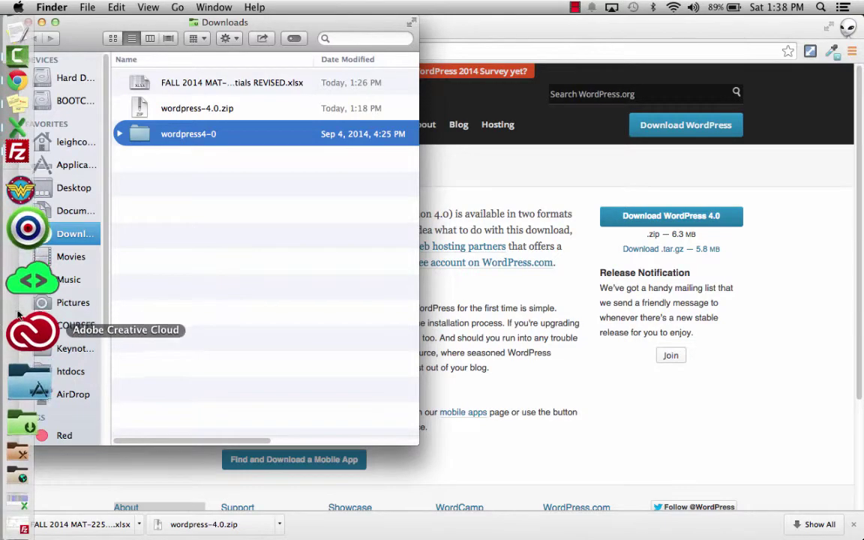
pyautogui.click(30, 216)
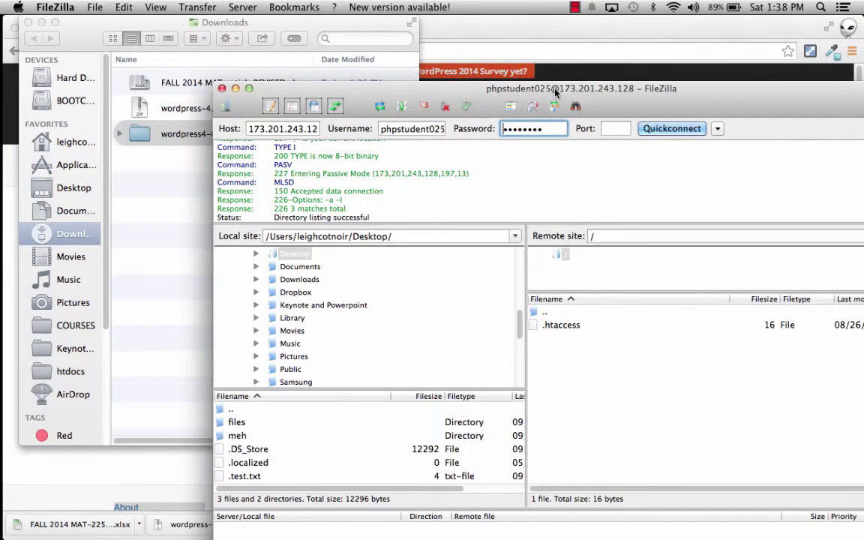
pyautogui.doubleClick(555, 88)
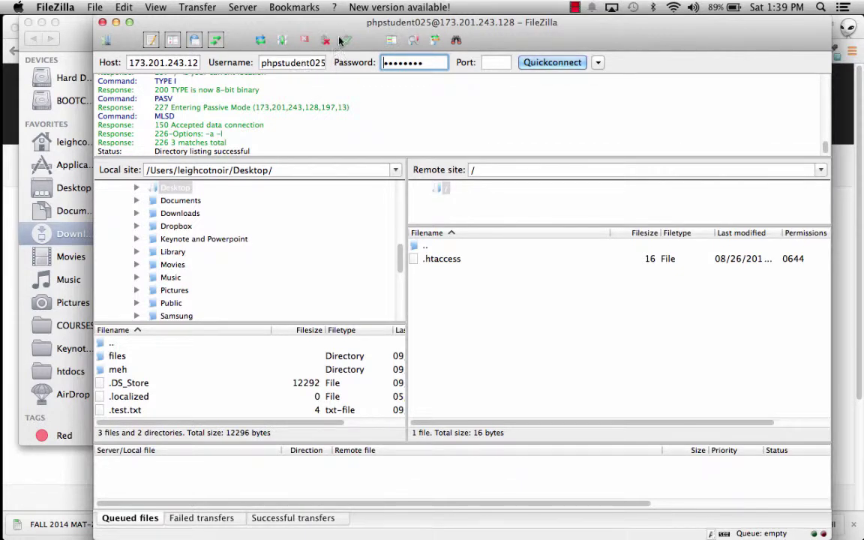
pyautogui.moveTo(349, 22); pyautogui.dragTo(474, 6)
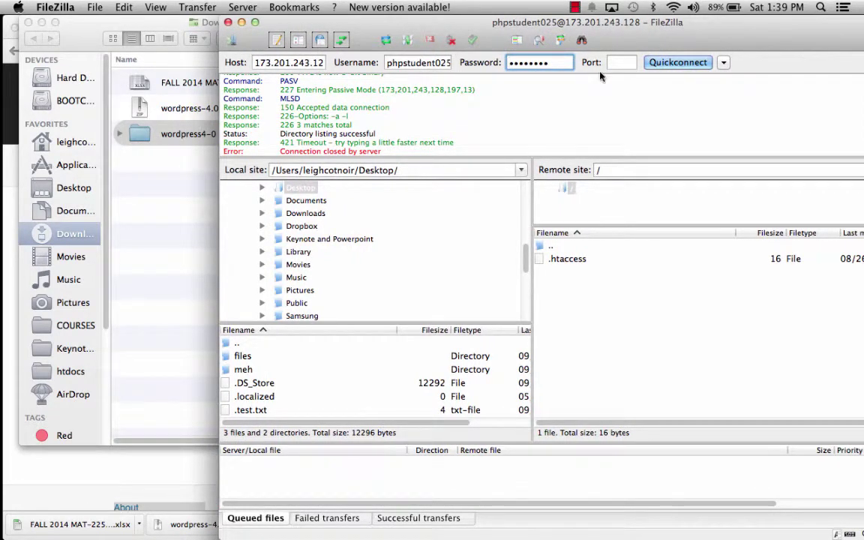
# Reconnect to 173.201.243.128 via Quickconnect, replacing the old connection.
pyautogui.click(690, 63)
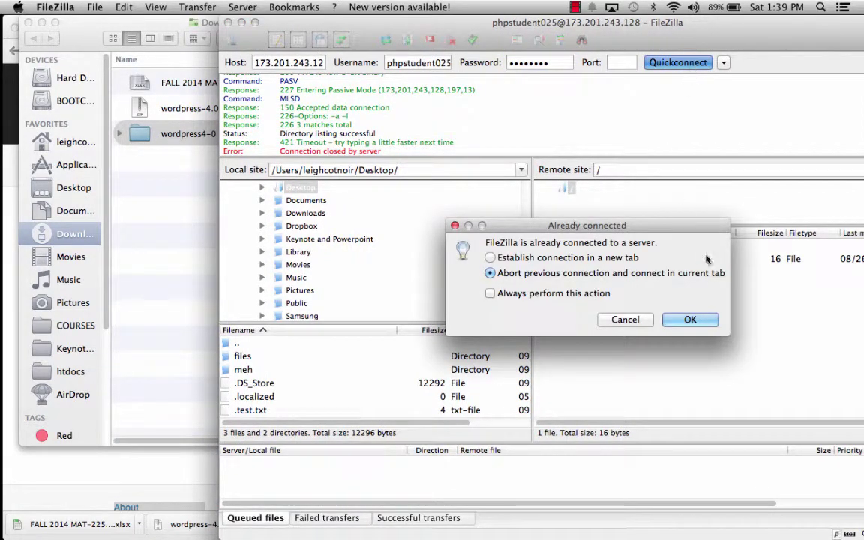
pyautogui.click(695, 322)
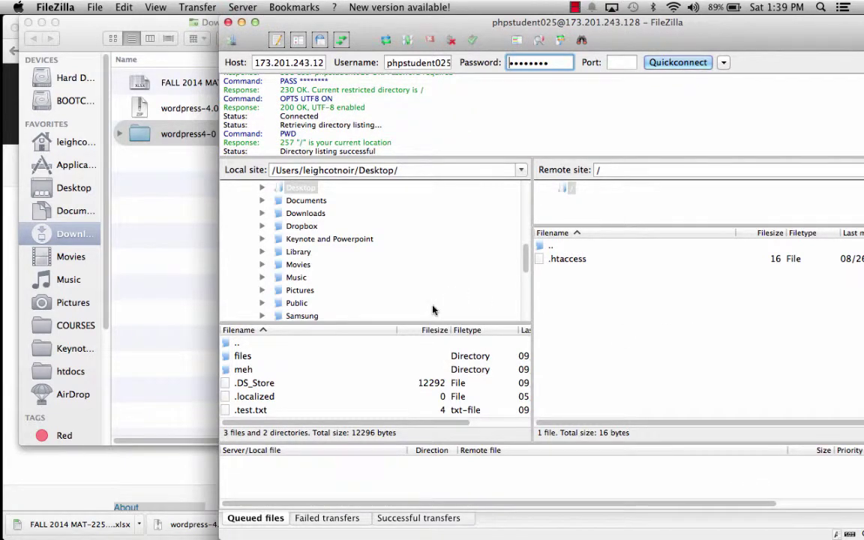
pyautogui.click(146, 135)
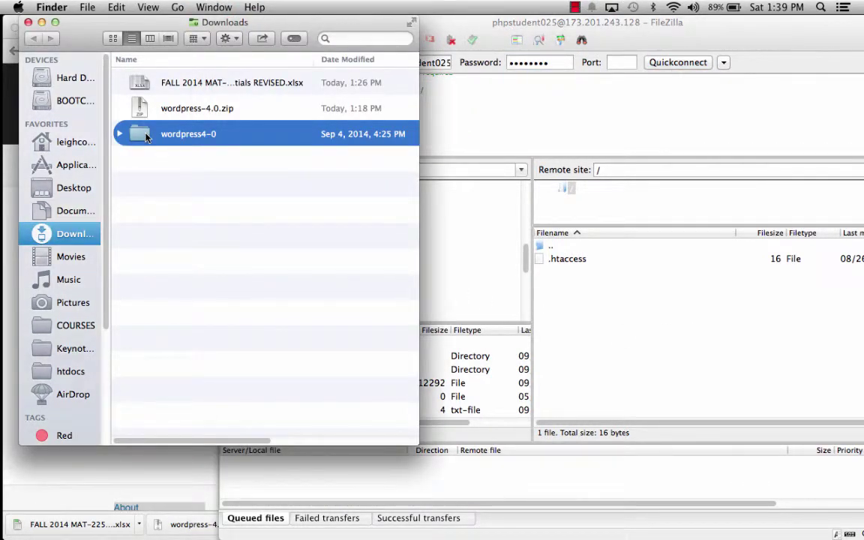
# Upload wordpress4-0 into the server's root directory, completing 1156 transfers.
pyautogui.moveTo(145, 135); pyautogui.dragTo(581, 309)
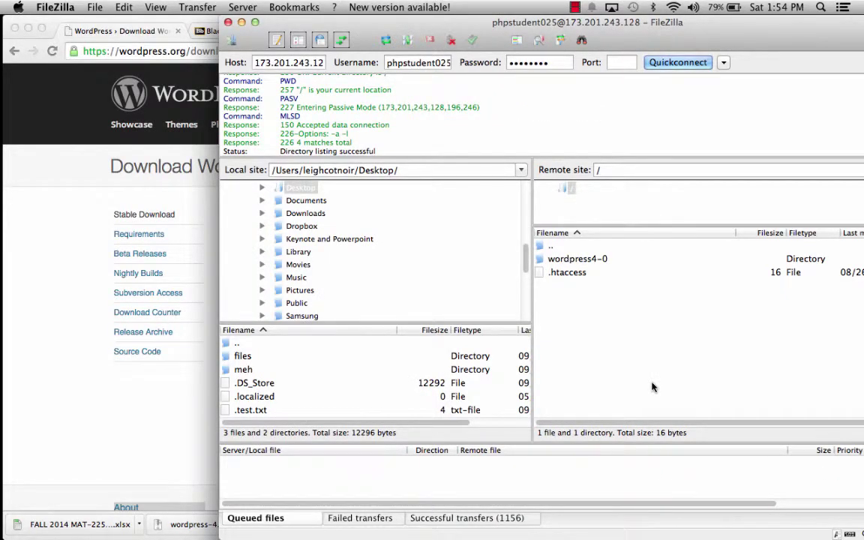
pyautogui.click(565, 263)
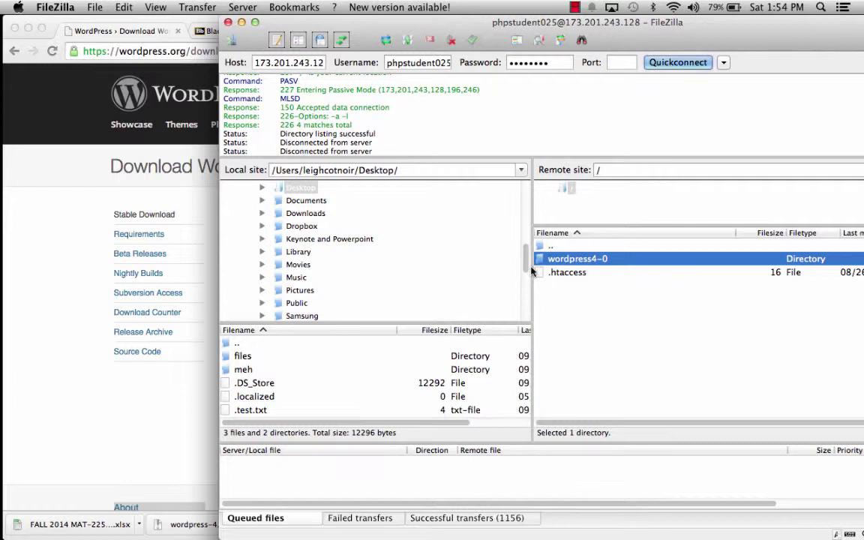
# Rename the server's wordpress4-0 directory to project2.
pyautogui.click(573, 260)
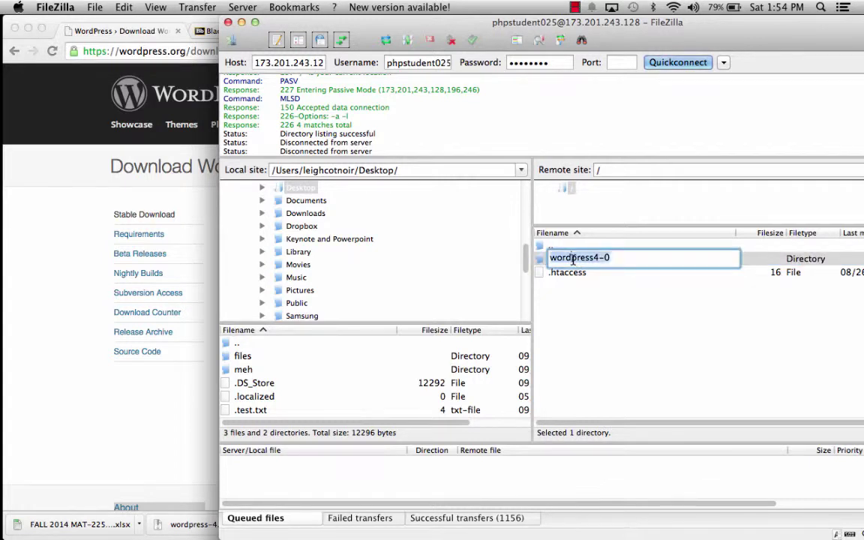
pyautogui.write('projec')
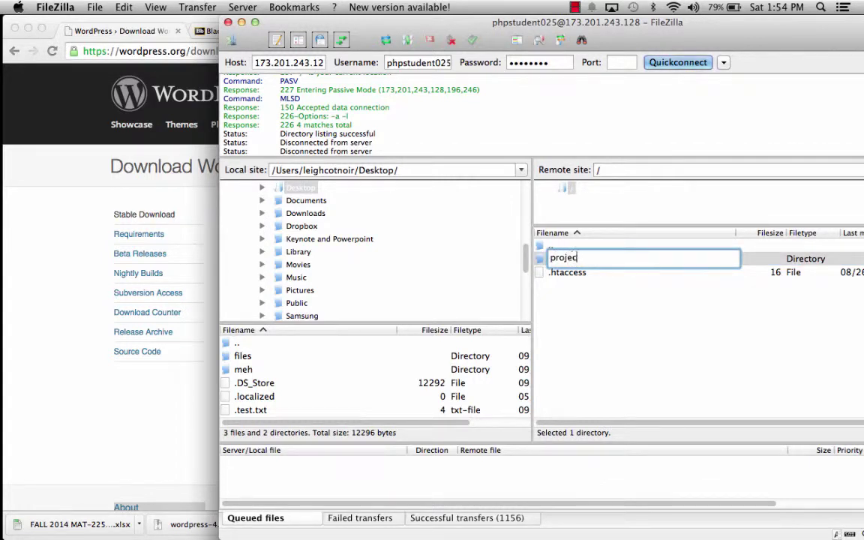
pyautogui.write('t2')
pyautogui.press('Return')
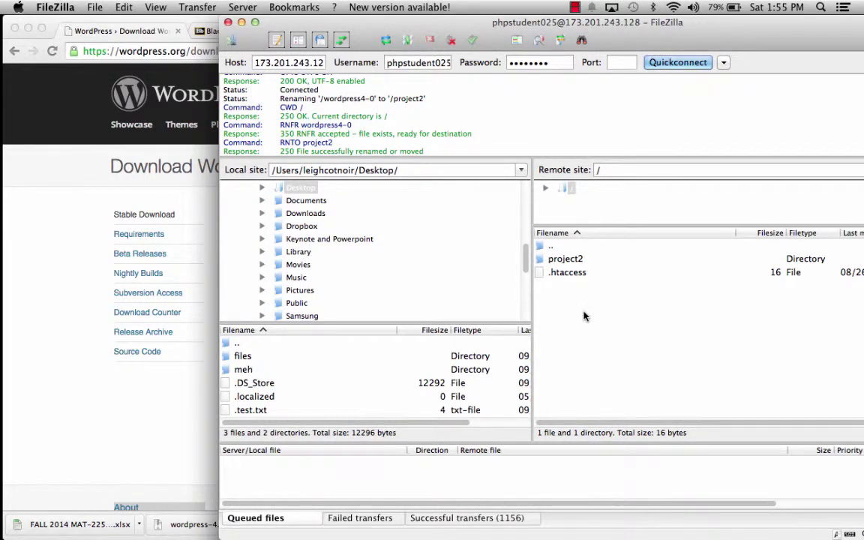
pyautogui.click(567, 259)
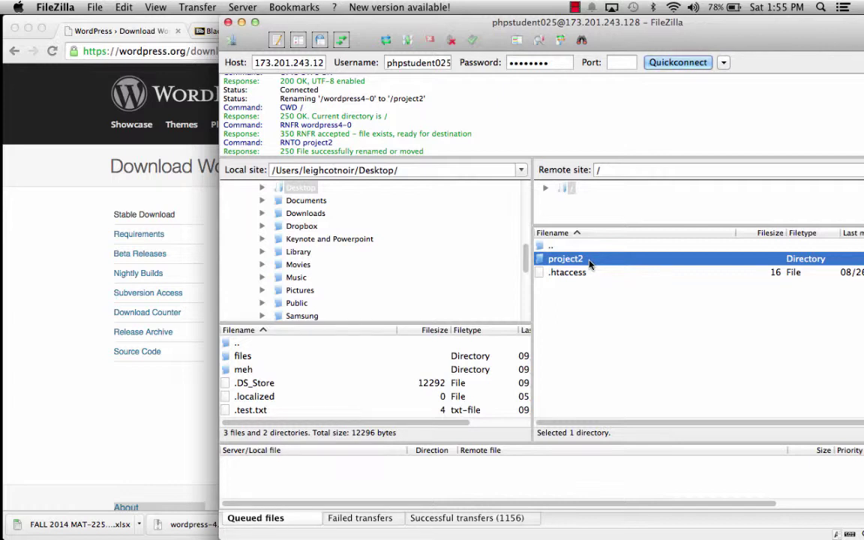
# In Chrome, open the Blackboard Connecting to Class Server information page.
pyautogui.click(20, 283)
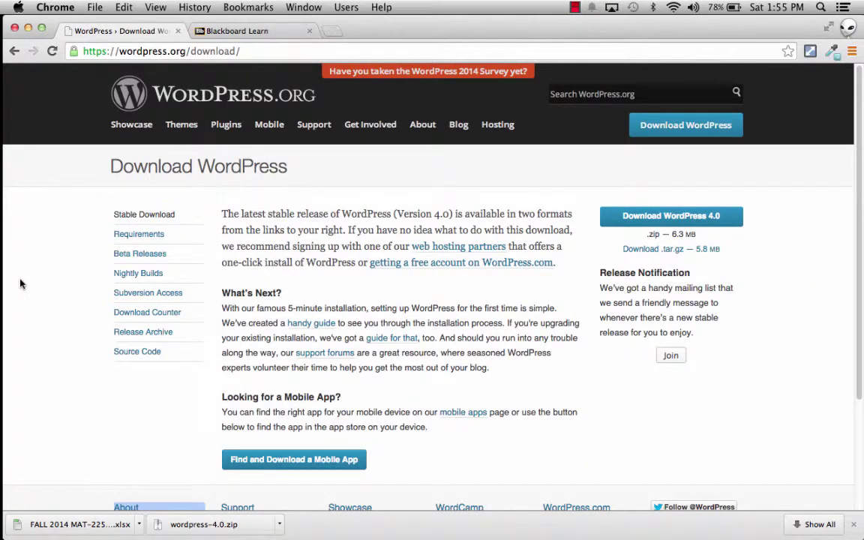
pyautogui.click(261, 34)
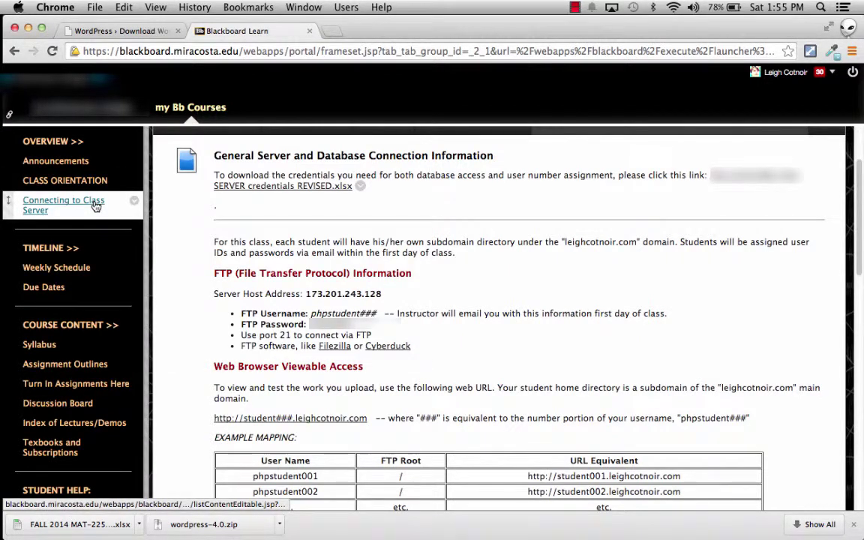
pyautogui.click(43, 204)
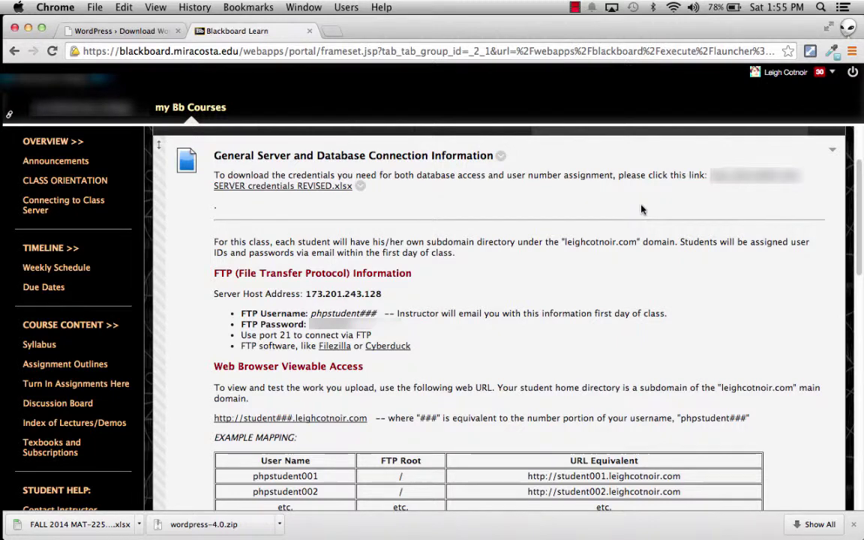
pyautogui.moveTo(3, 300)
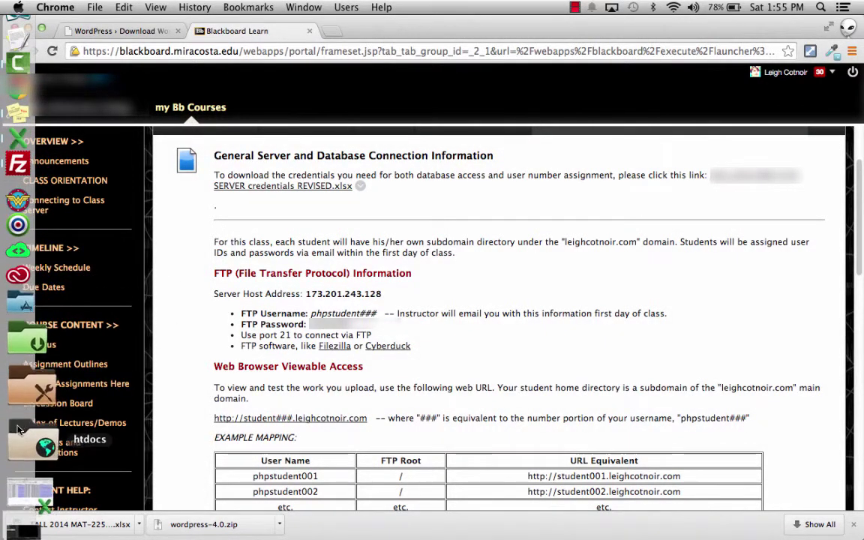
# Open FALL 2014 MAT-225 SERVER credentials REVISED.xlsx and inspect its FTP, DB and phpMyAdmin columns.
pyautogui.moveTo(16, 455); pyautogui.dragTo(23, 484)
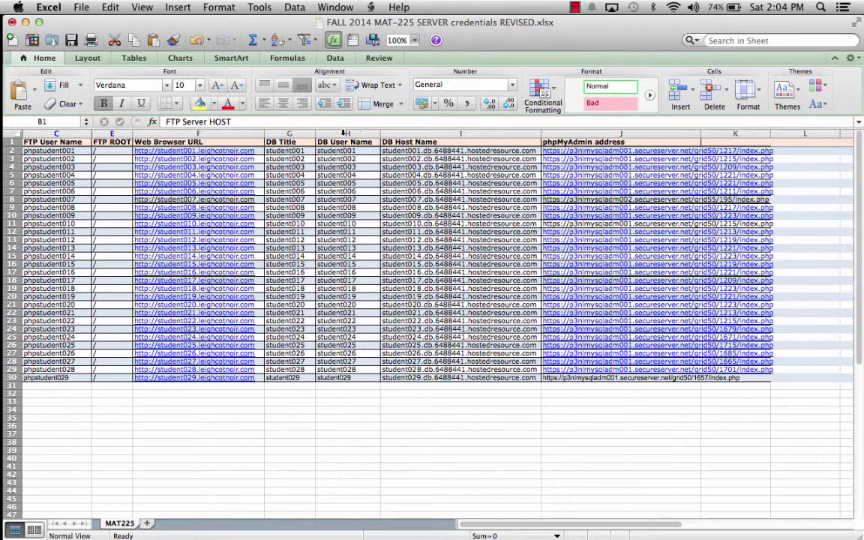
pyautogui.click(289, 133)
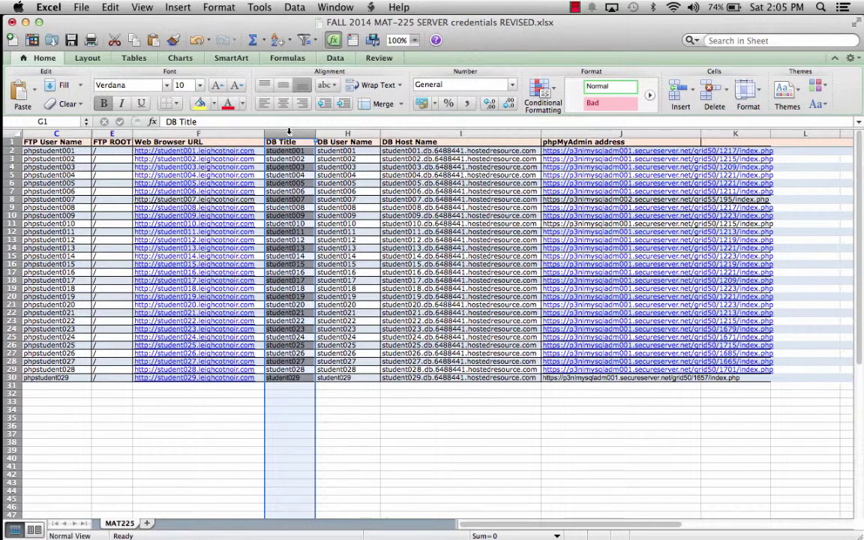
pyautogui.click(47, 133)
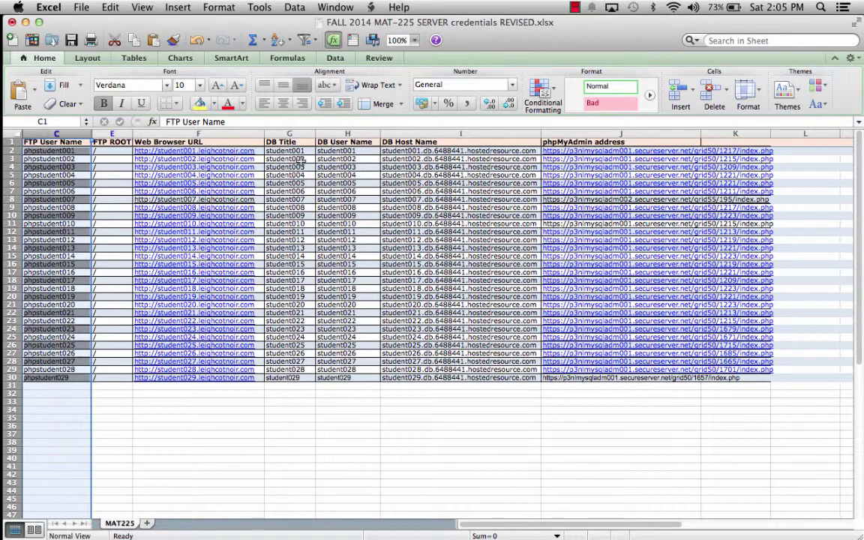
pyautogui.click(297, 133)
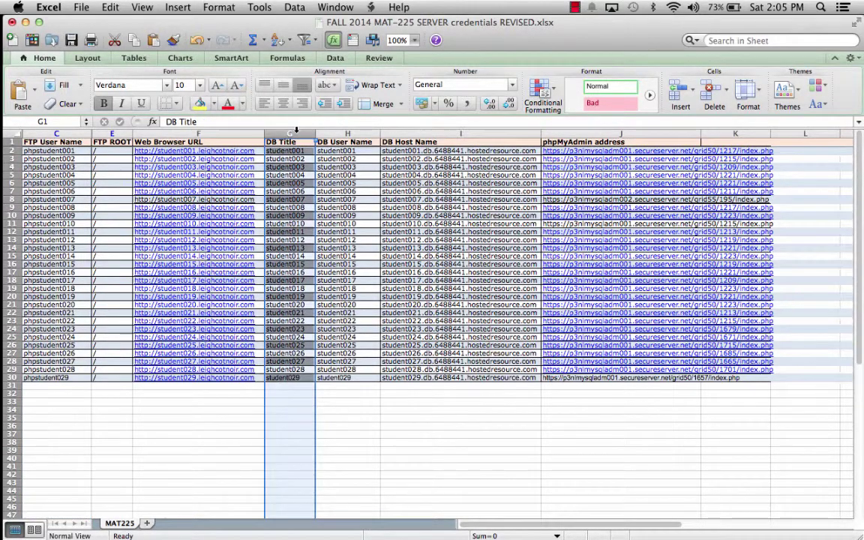
pyautogui.click(348, 133)
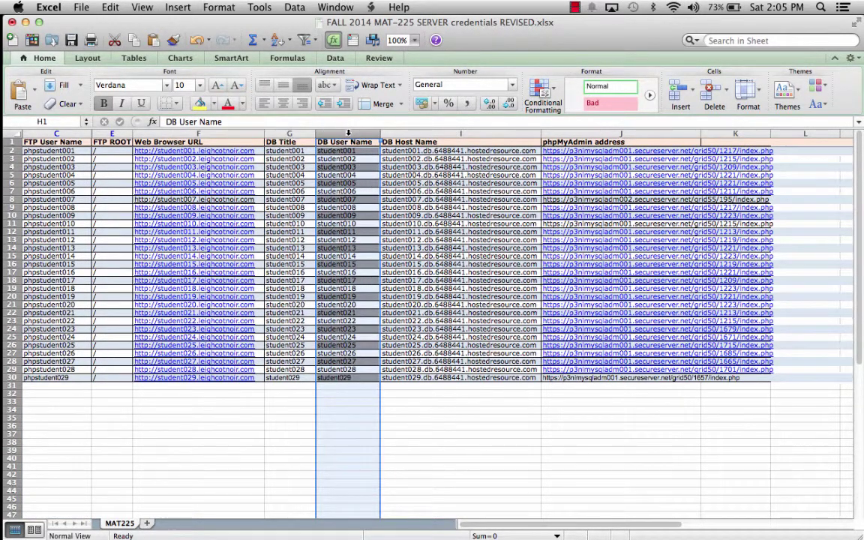
pyautogui.click(291, 134)
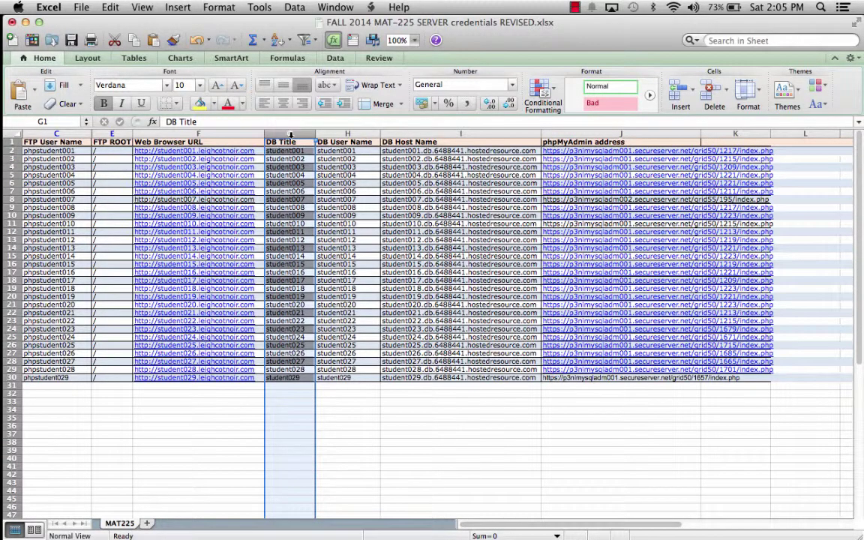
pyautogui.click(348, 134)
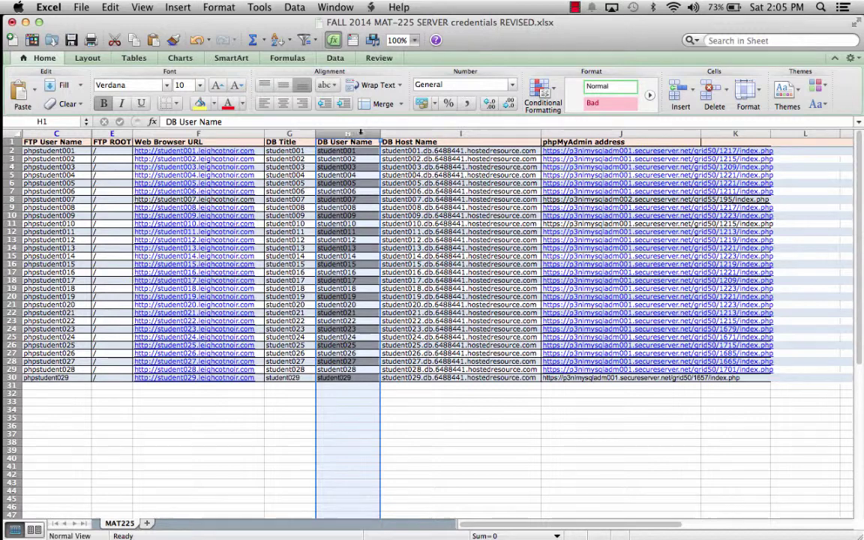
pyautogui.click(426, 133)
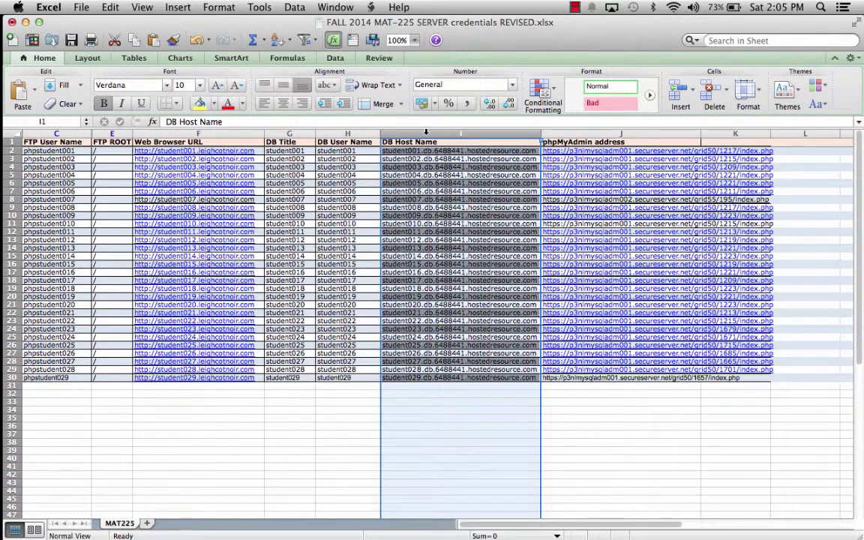
pyautogui.click(580, 132)
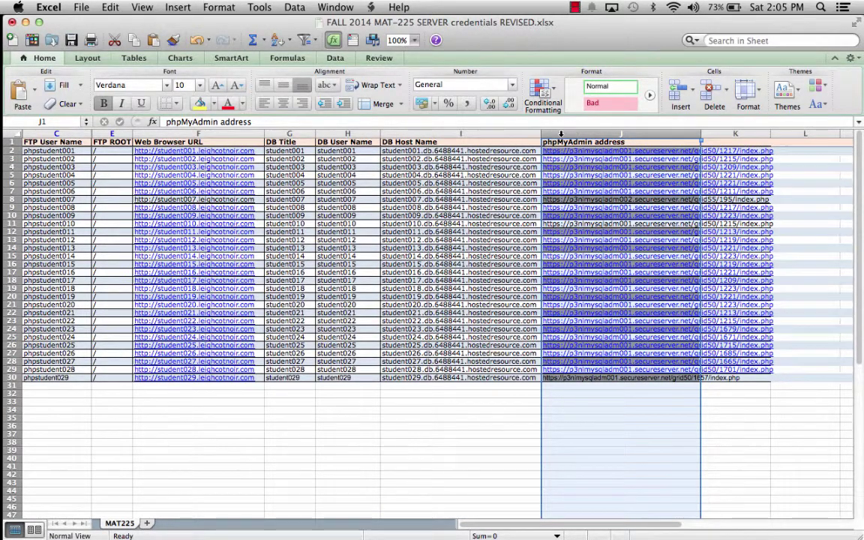
pyautogui.click(480, 442)
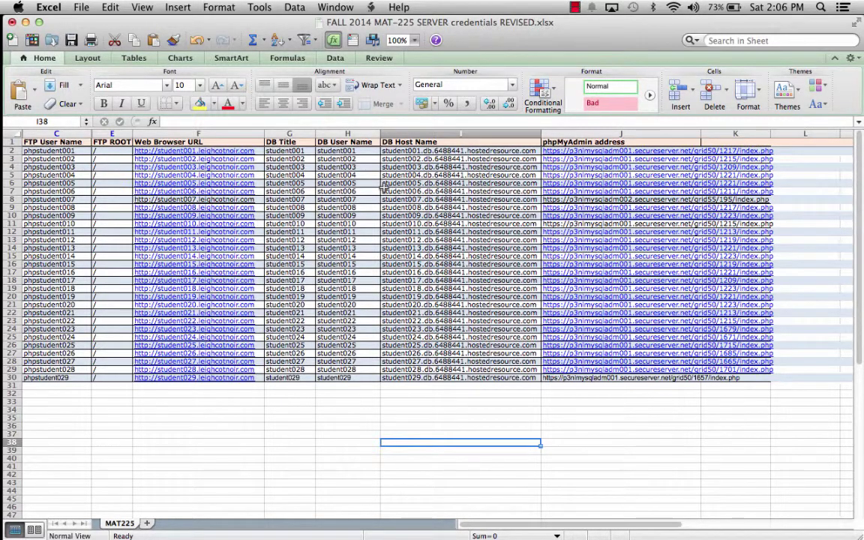
pyautogui.click(347, 134)
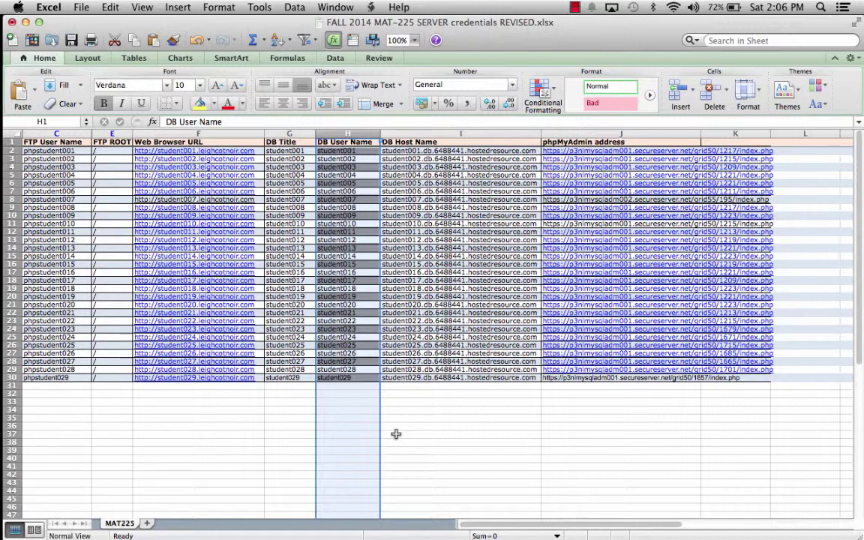
# Copy the phpMyAdmin URL from cell J26 in row 26 and return to Chrome.
pyautogui.click(12, 345)
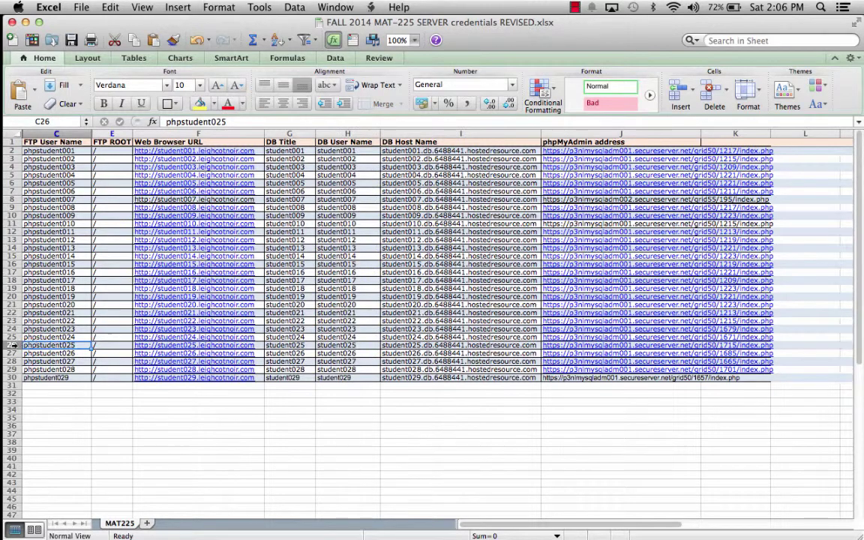
pyautogui.click(13, 345)
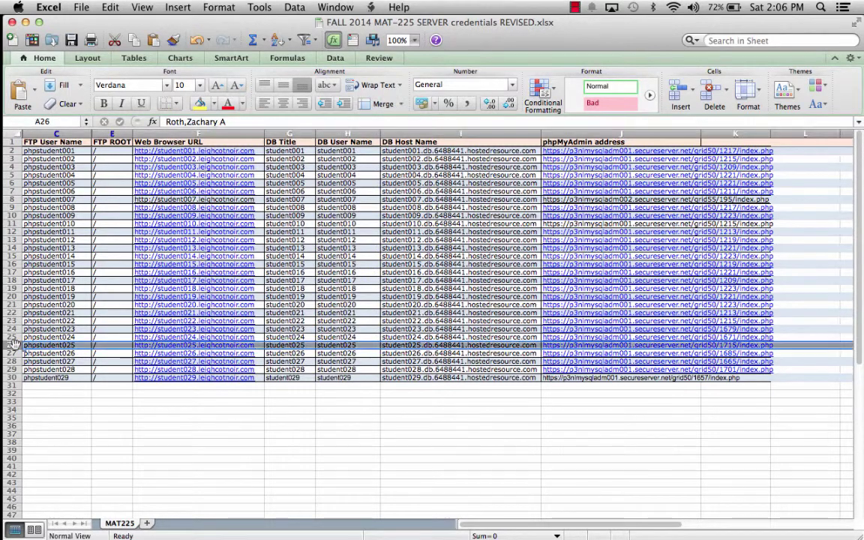
pyautogui.click(591, 347)
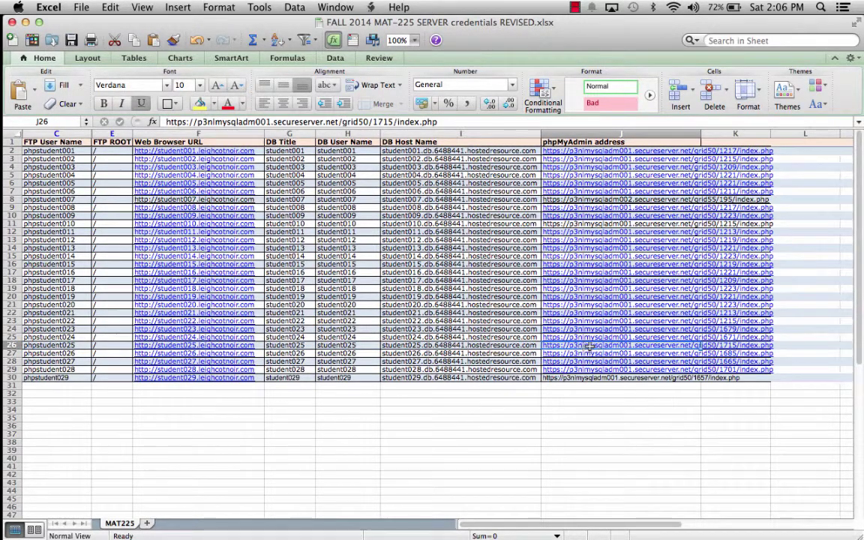
pyautogui.doubleClick(598, 344)
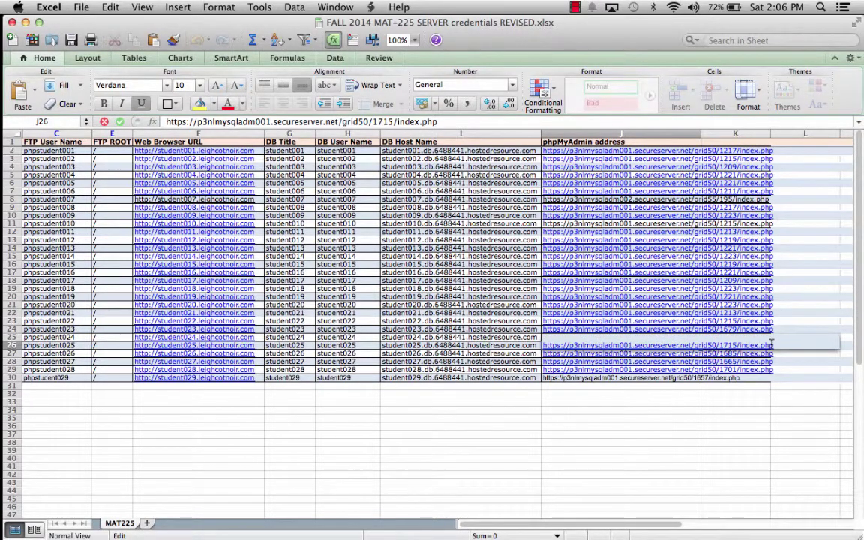
pyautogui.moveTo(773, 343); pyautogui.dragTo(542, 345)
pyautogui.press('super+c')
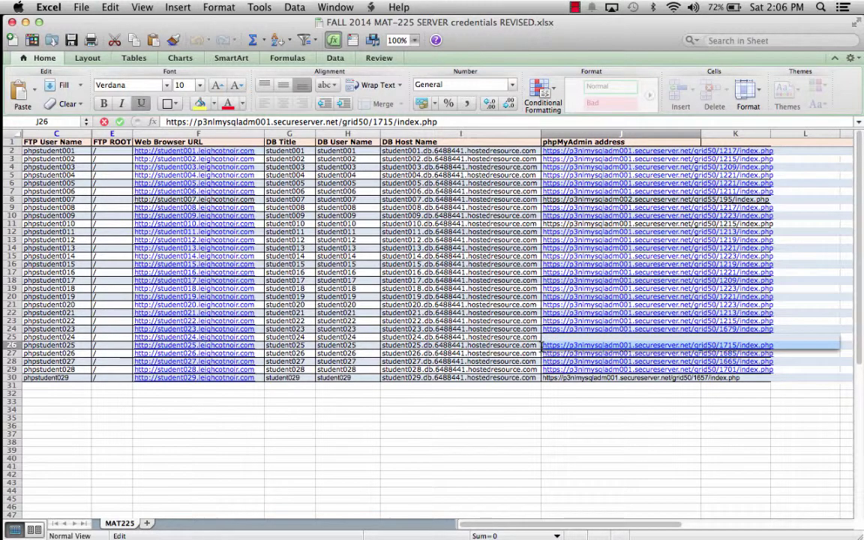
pyautogui.moveTo(6, 176)
pyautogui.click(23, 155)
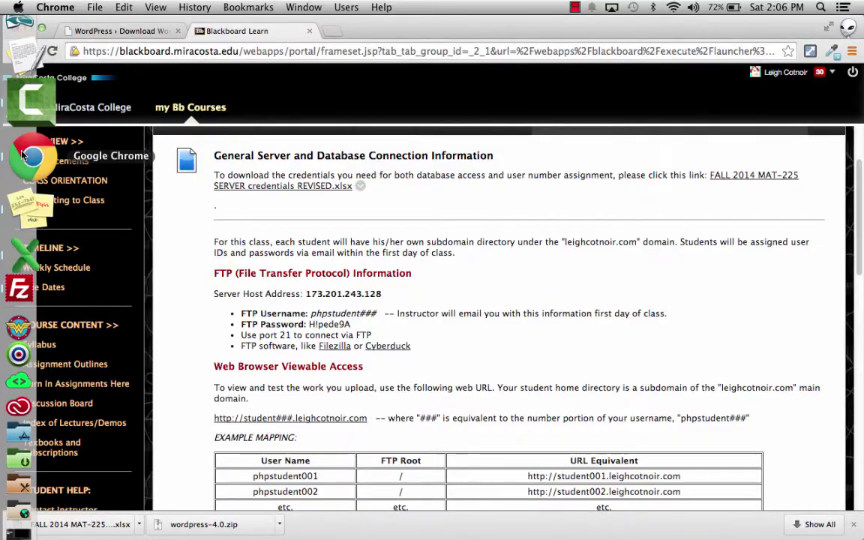
# Load the copied phpMyAdmin address in a new Chrome tab.
pyautogui.click(329, 31)
pyautogui.press('super+v')
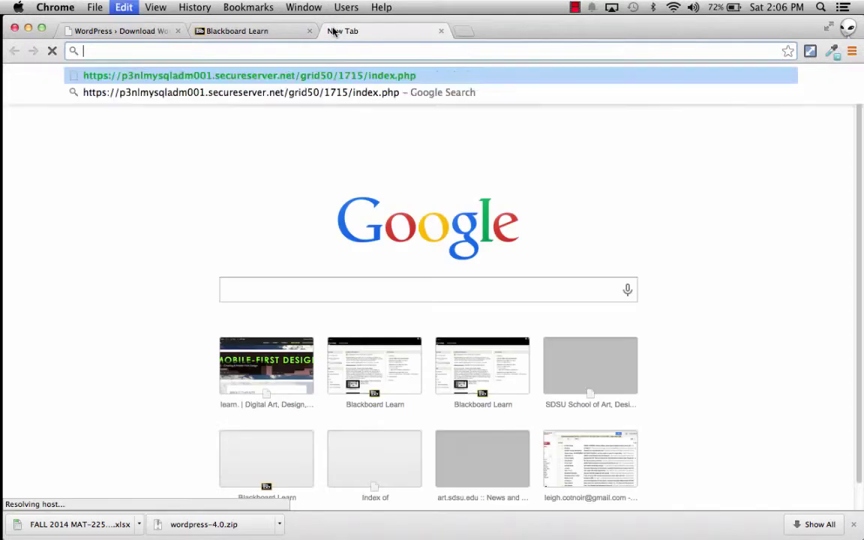
pyautogui.press('Return')
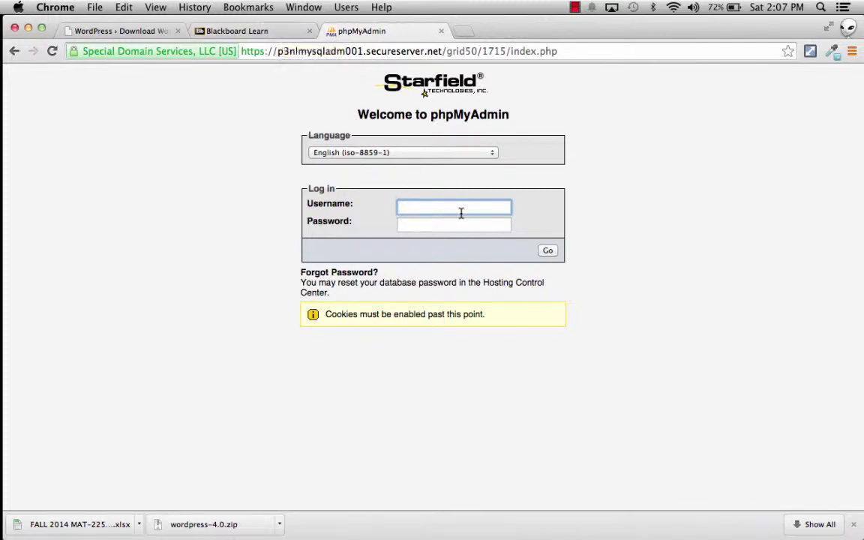
# Enter the database username, then fetch the password from Blackboard's Database Info and paste it.
pyautogui.write('student')
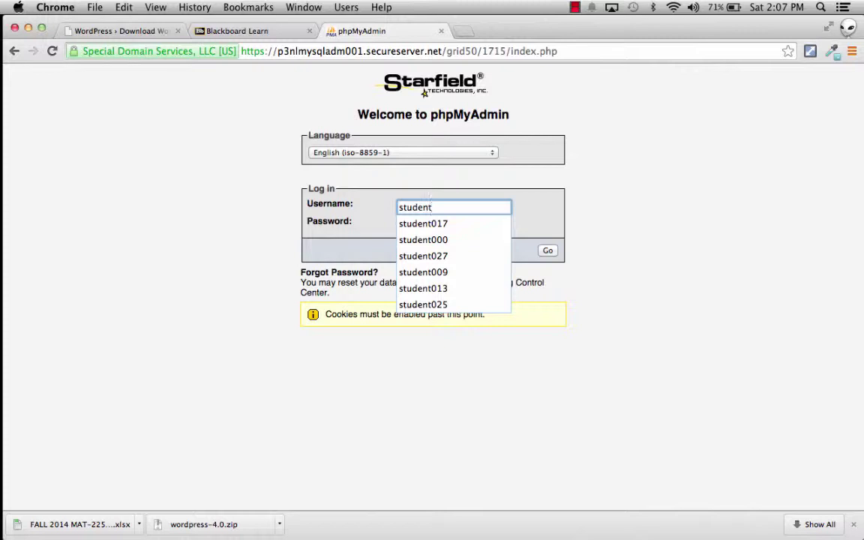
pyautogui.write('025')
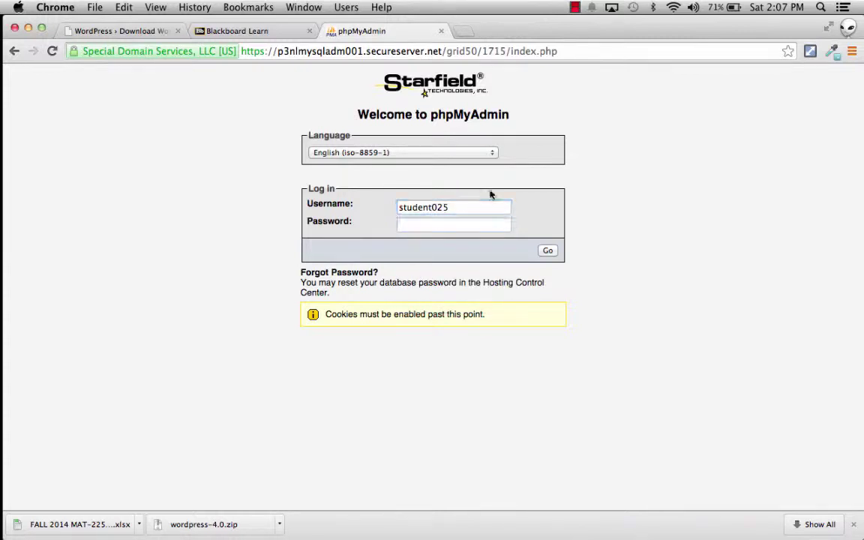
pyautogui.click(439, 224)
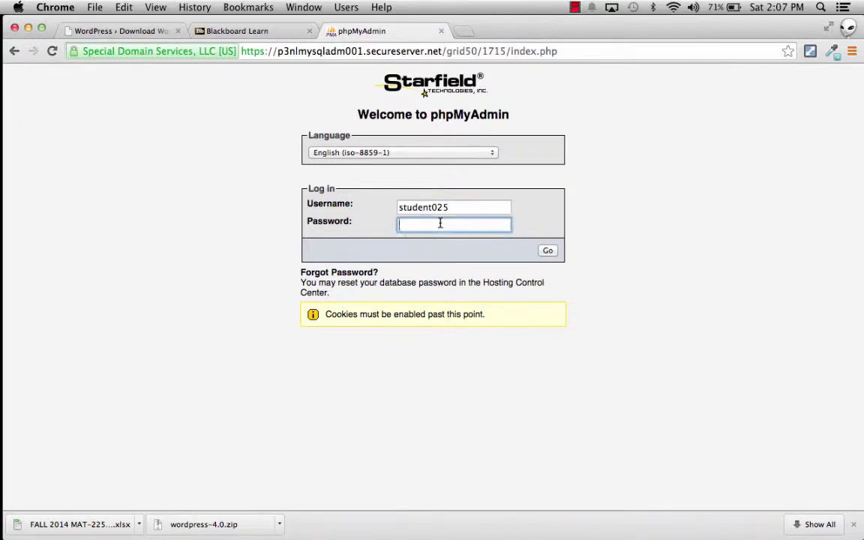
pyautogui.click(263, 30)
pyautogui.scroll(-7, 234, 248)
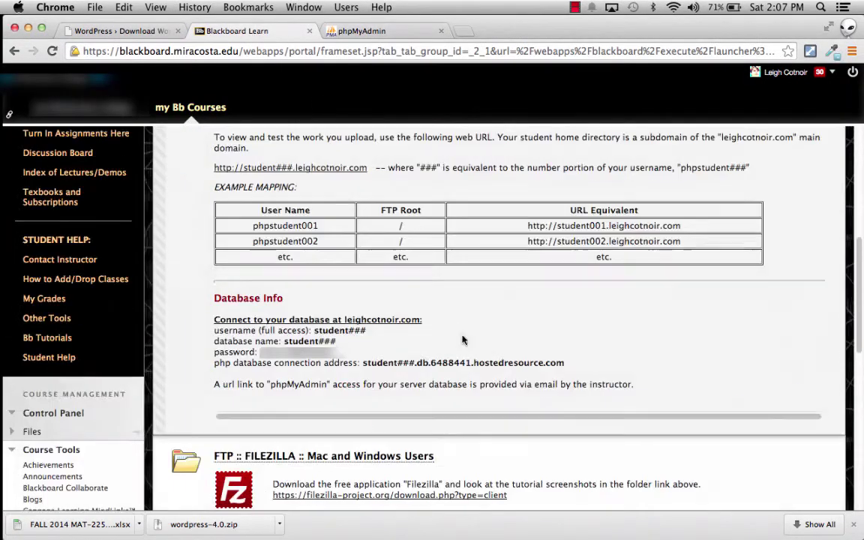
pyautogui.moveTo(210, 272); pyautogui.dragTo(476, 323)
pyautogui.click(405, 331)
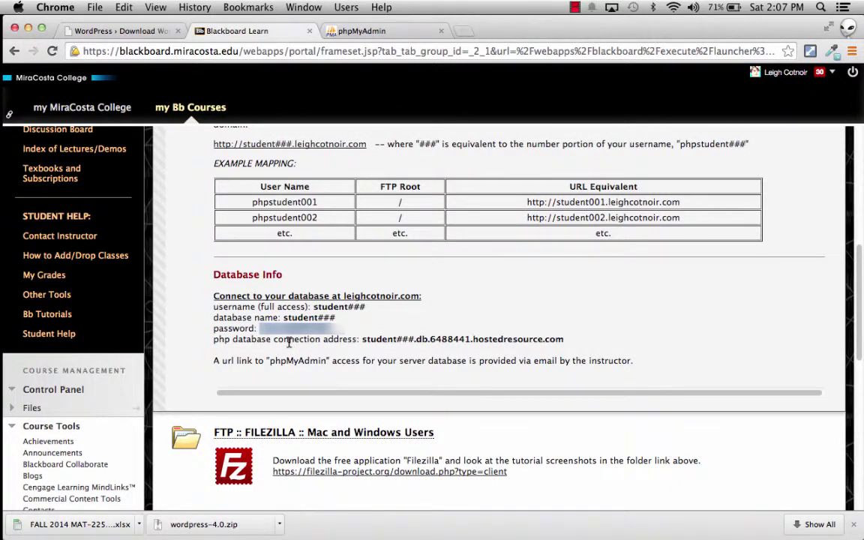
pyautogui.click(377, 32)
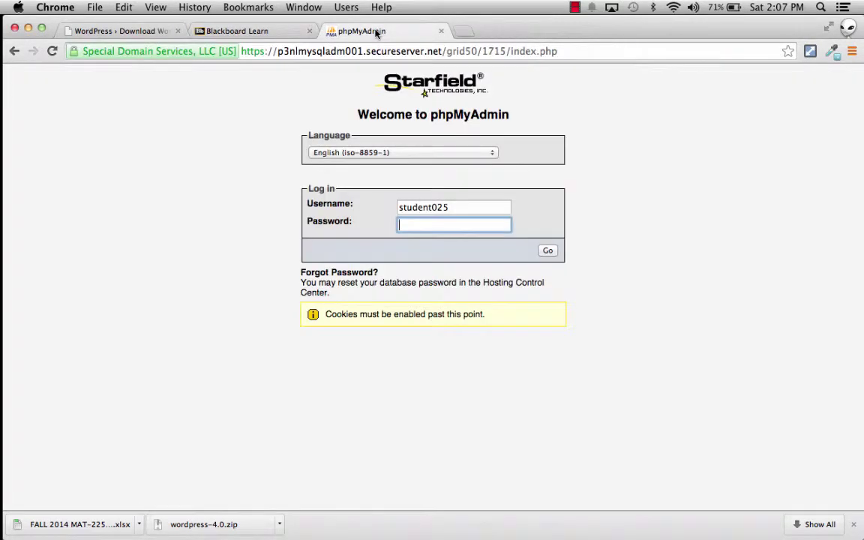
pyautogui.press('super+v')
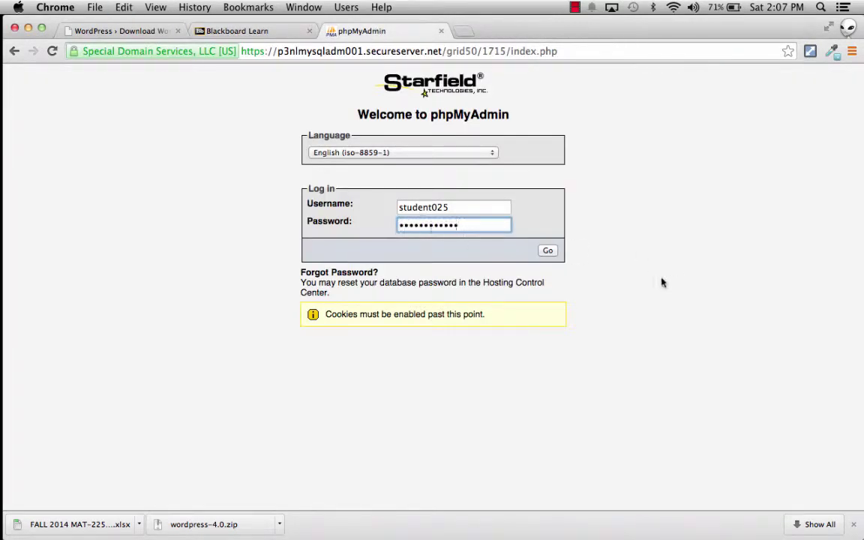
# Log in, enlarge the page, and open the account's empty database on server 50.63.224.34.
pyautogui.click(548, 251)
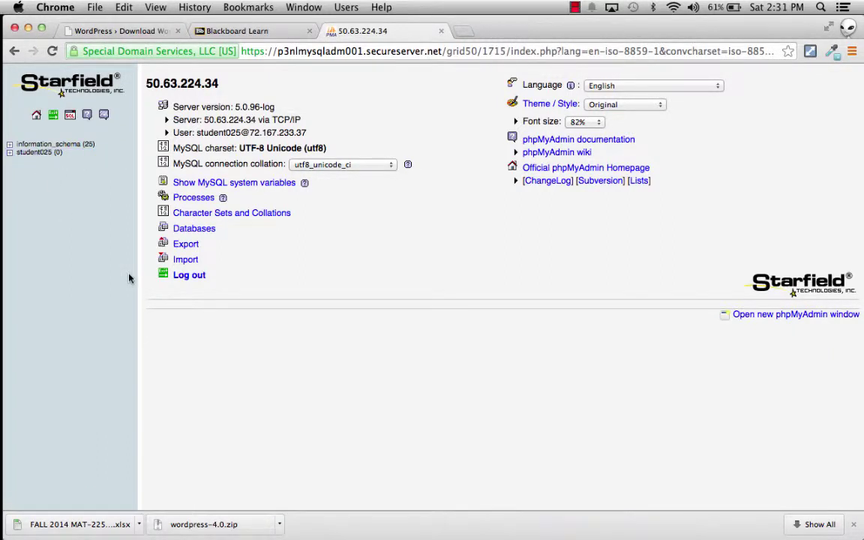
pyautogui.press('super+equal')
pyautogui.press('super+equal')
pyautogui.press('super+equal')
pyautogui.press('super+equal')
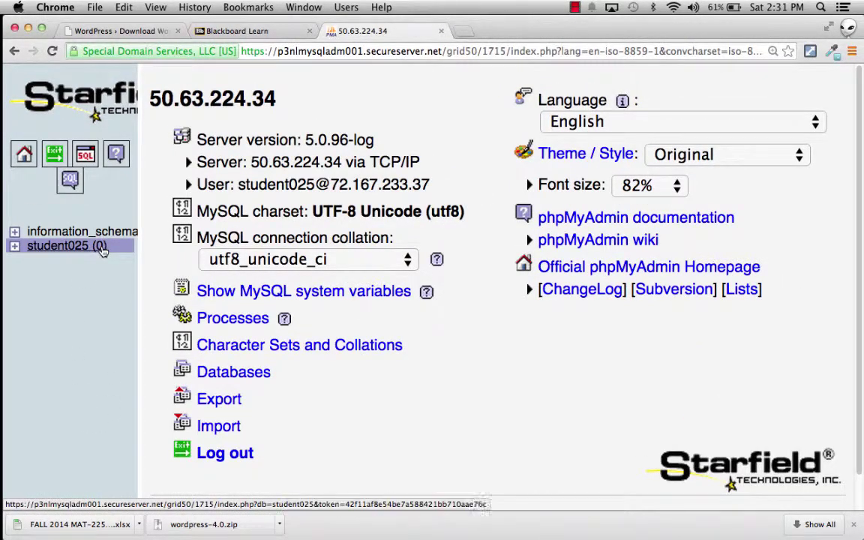
pyautogui.click(59, 247)
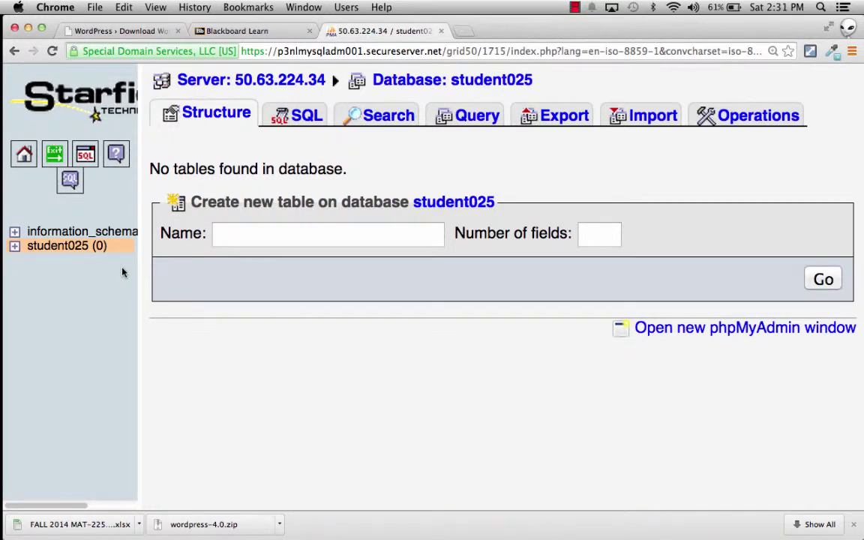
# Browse the information_schema tables, reselect the empty student025 database, and open a new Chrome tab.
pyautogui.click(48, 233)
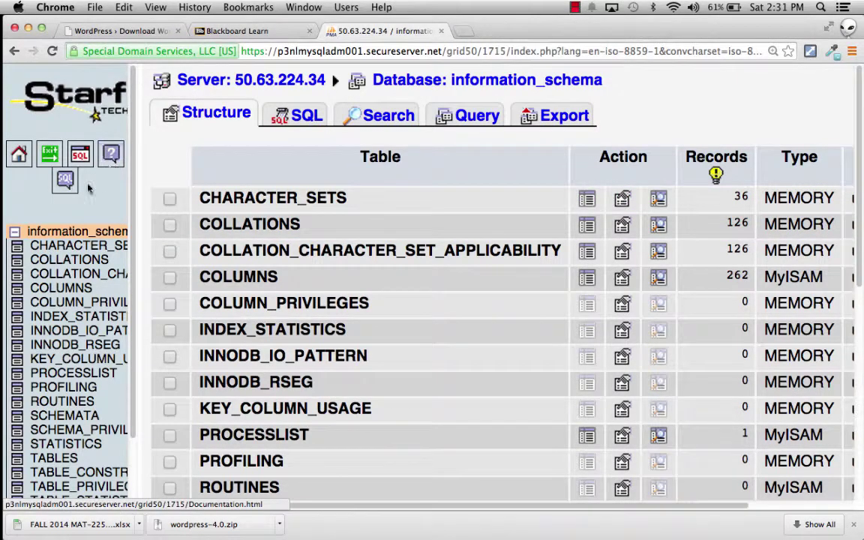
pyautogui.click(14, 232)
pyautogui.click(36, 249)
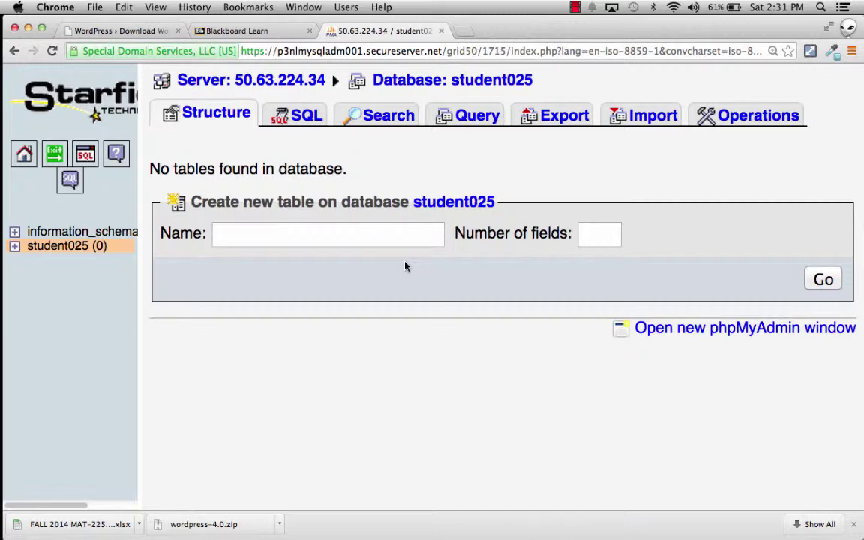
pyautogui.click(76, 248)
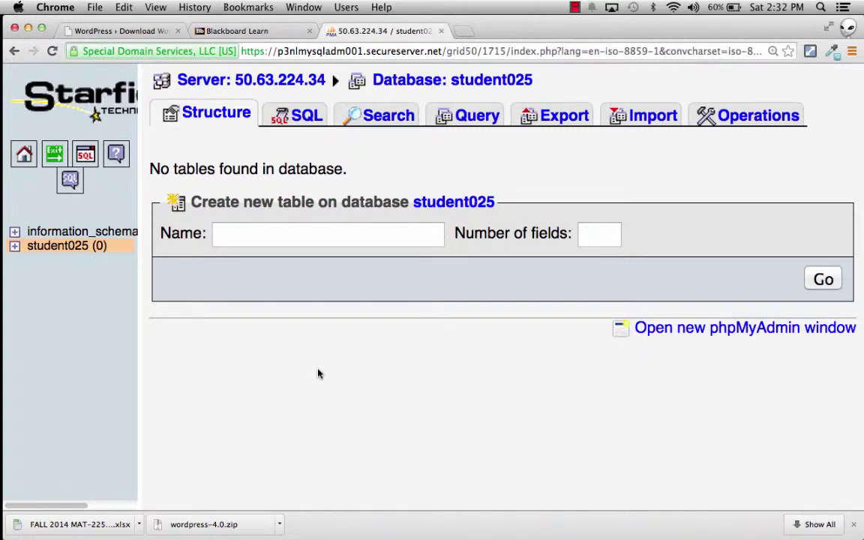
pyautogui.press('super+t')
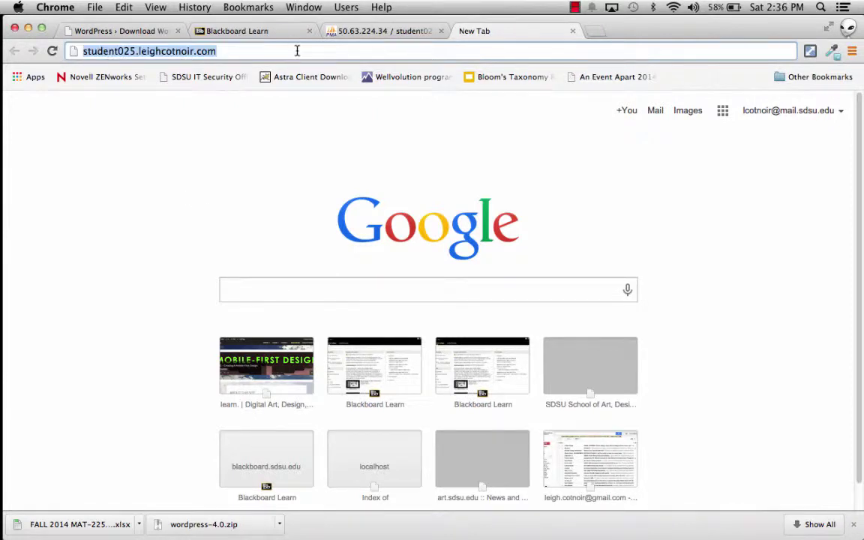
# Load the student025.leighcotnoir.com site and open its project2 folder to start WordPress setup.
pyautogui.press('Return')
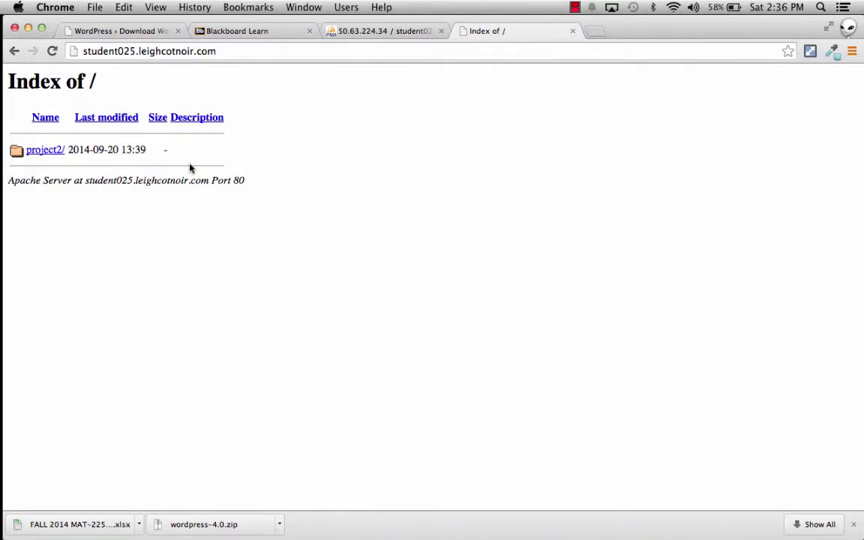
pyautogui.click(41, 152)
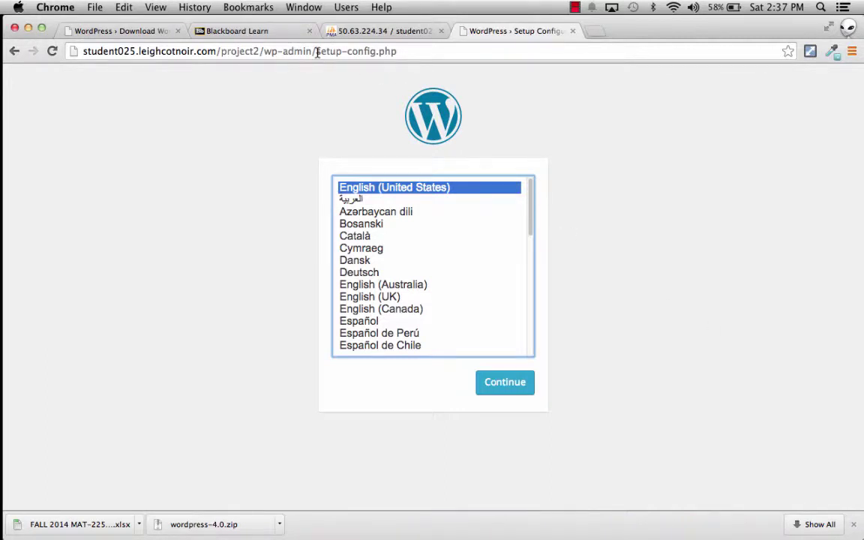
# Keep English, then review the required database username, password, host and table prefix before continuing.
pyautogui.moveTo(317, 53); pyautogui.dragTo(460, 51)
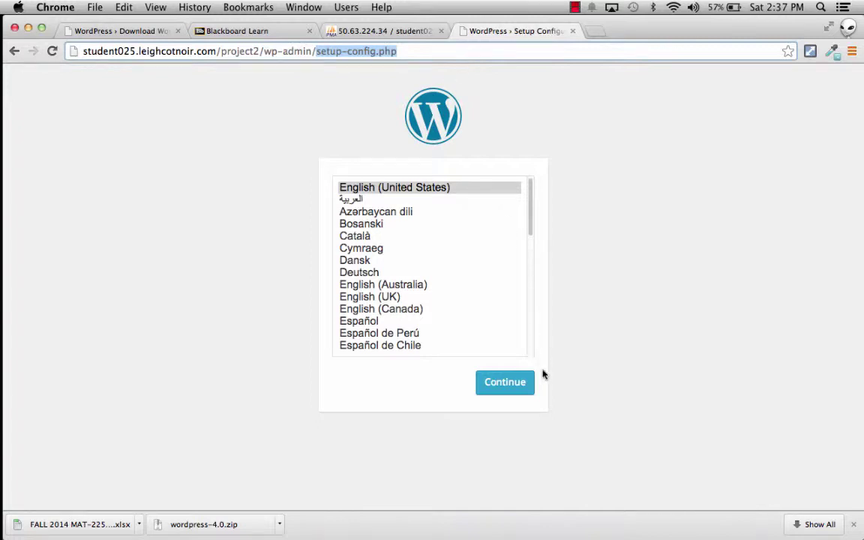
pyautogui.click(509, 393)
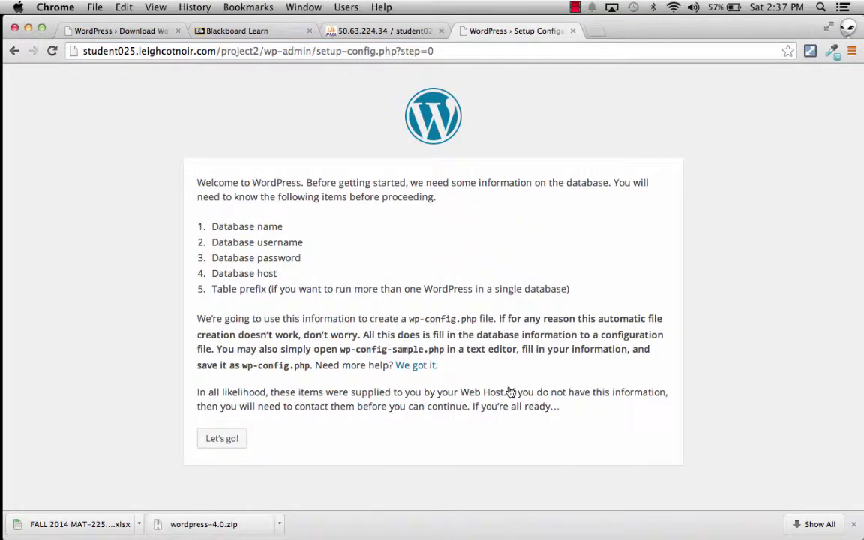
pyautogui.moveTo(195, 177); pyautogui.dragTo(634, 416)
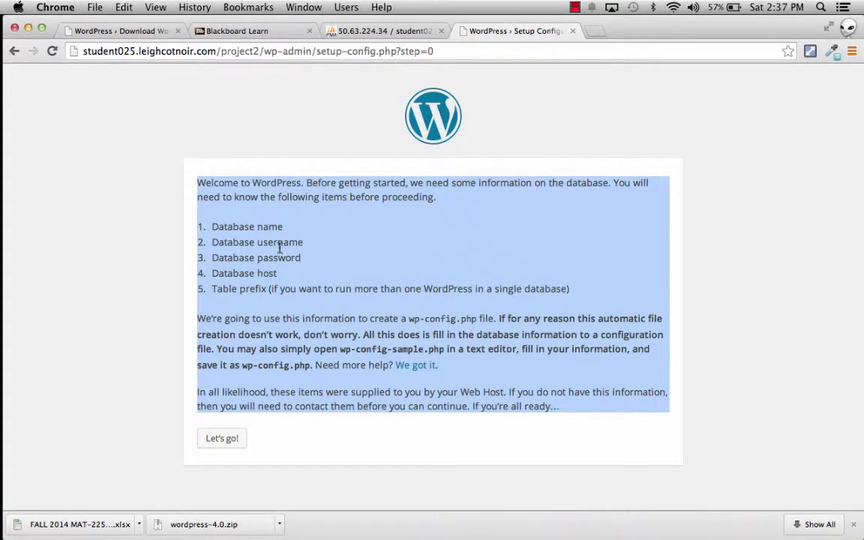
pyautogui.click(255, 228)
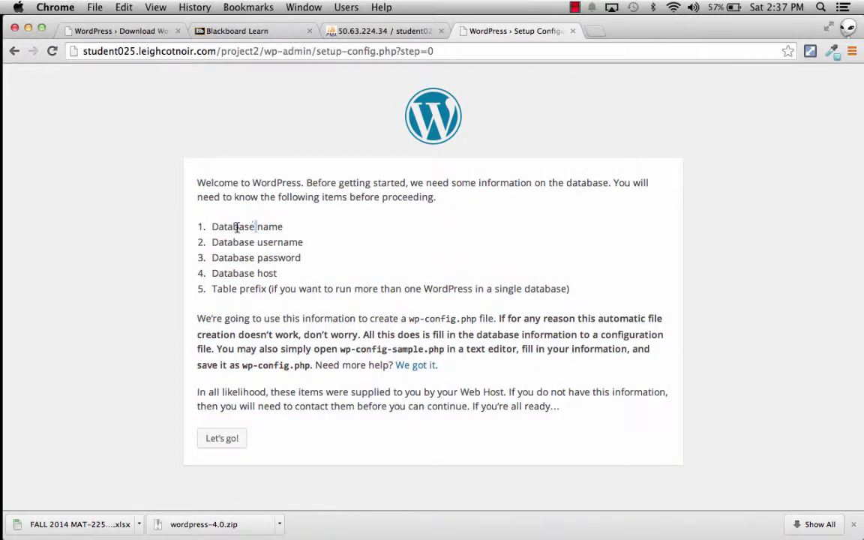
pyautogui.doubleClick(238, 240)
pyautogui.moveTo(238, 240); pyautogui.dragTo(366, 245)
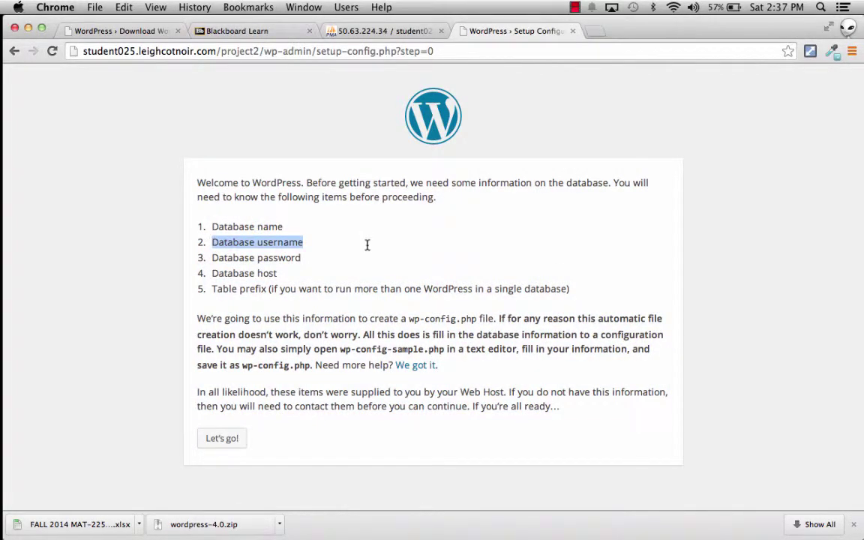
pyautogui.moveTo(212, 257); pyautogui.dragTo(308, 259)
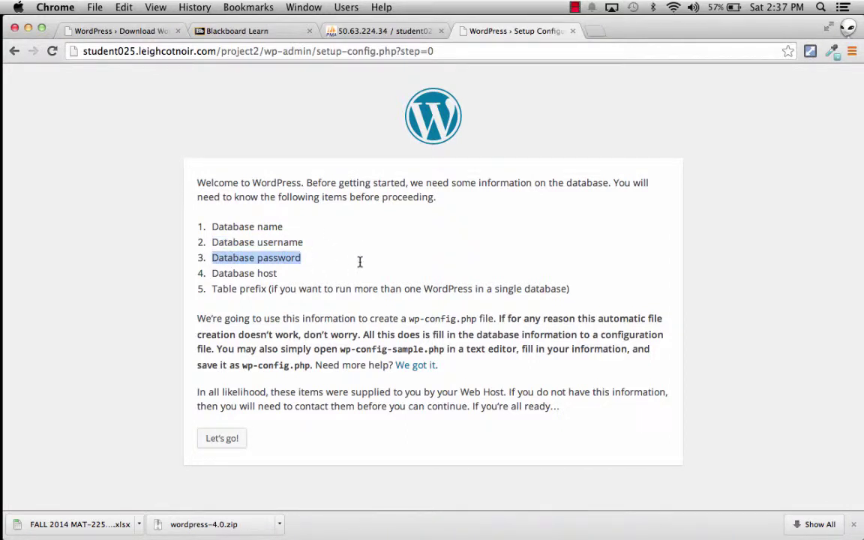
pyautogui.moveTo(212, 274); pyautogui.dragTo(282, 273)
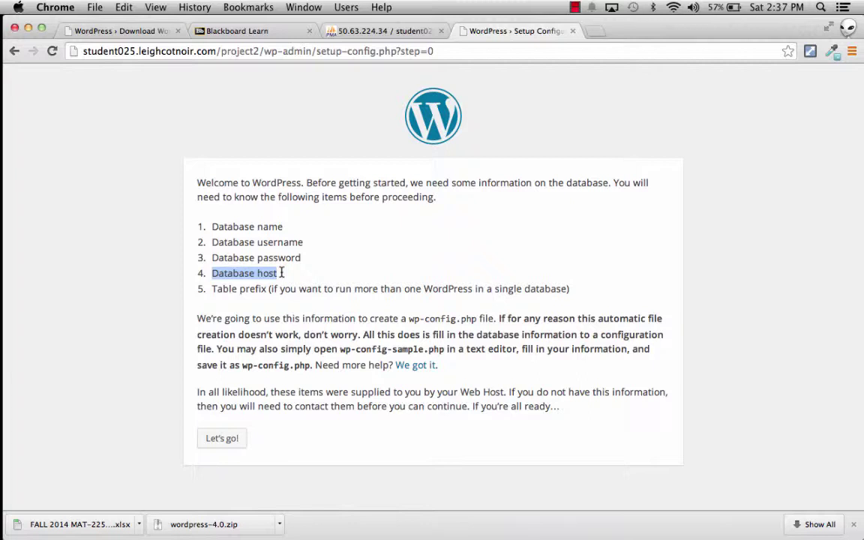
pyautogui.moveTo(211, 289); pyautogui.dragTo(270, 284)
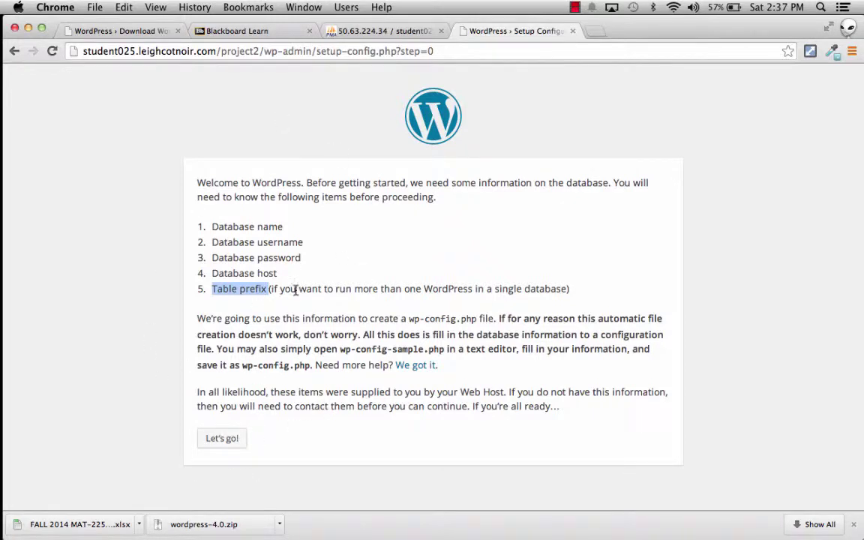
pyautogui.click(225, 440)
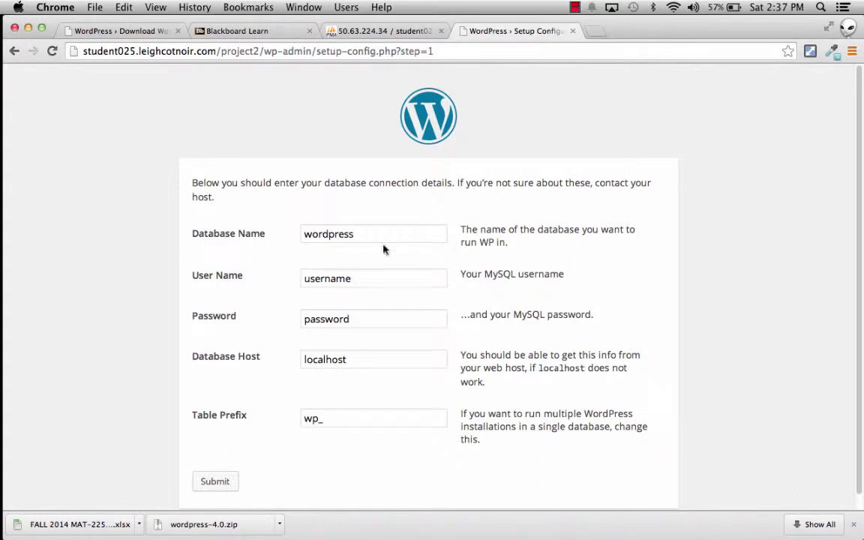
# Enter student025 as both the database name and the database username.
pyautogui.scroll(-1, 382, 248)
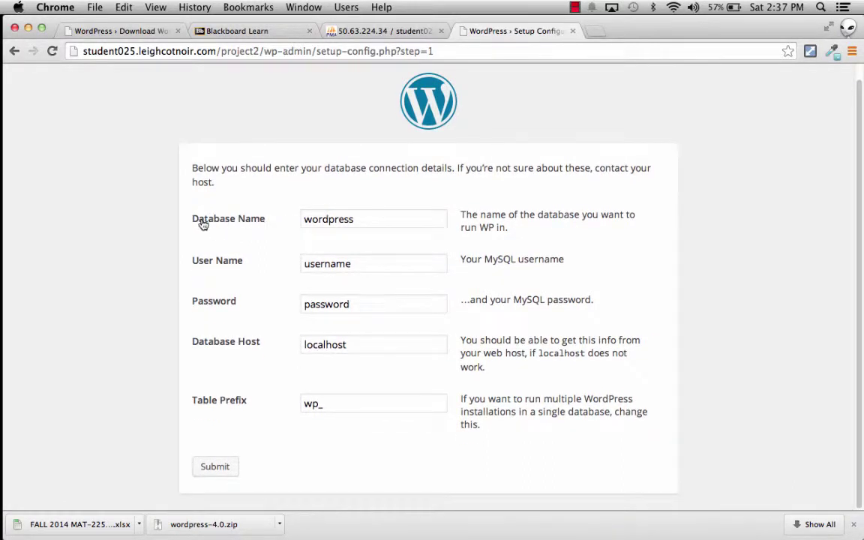
pyautogui.doubleClick(349, 219)
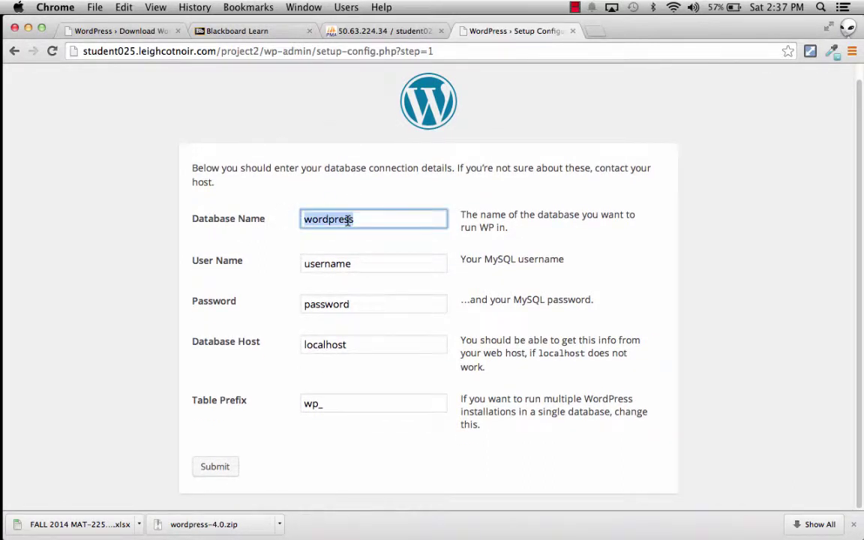
pyautogui.write('student')
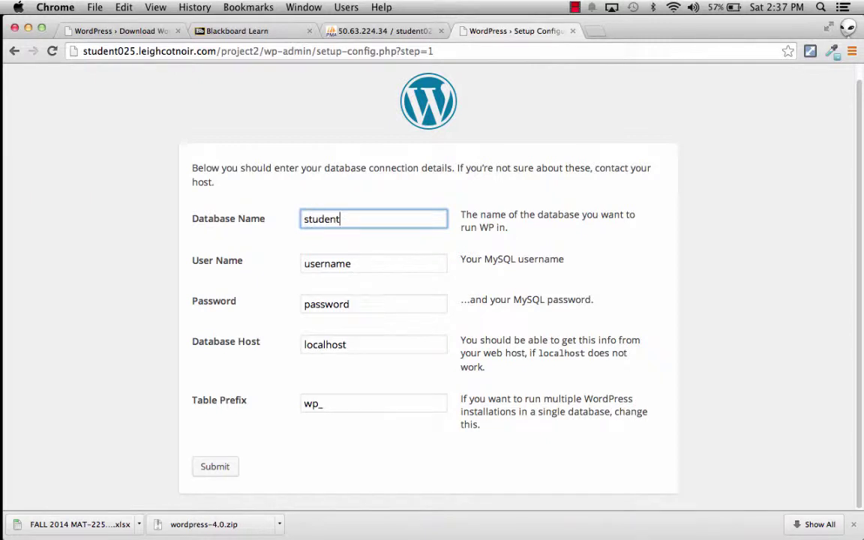
pyautogui.write('025')
pyautogui.moveTo(362, 264); pyautogui.dragTo(311, 267)
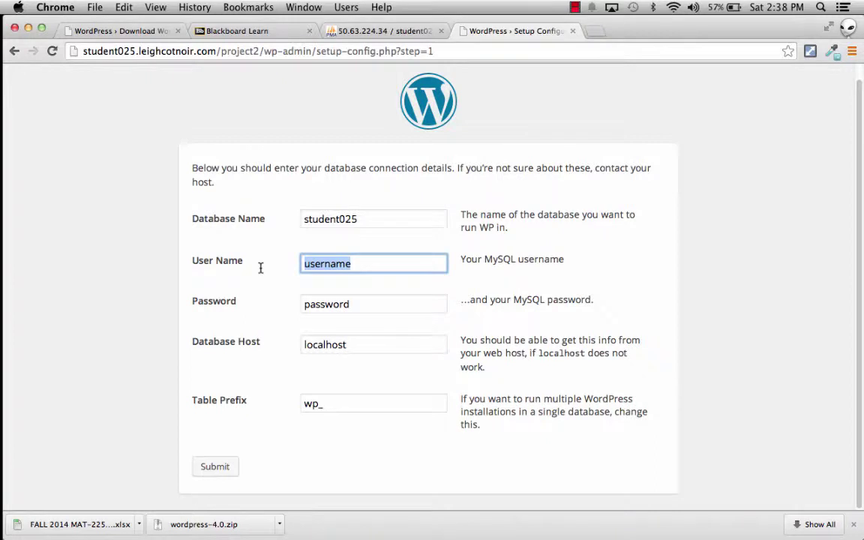
pyautogui.write('st')
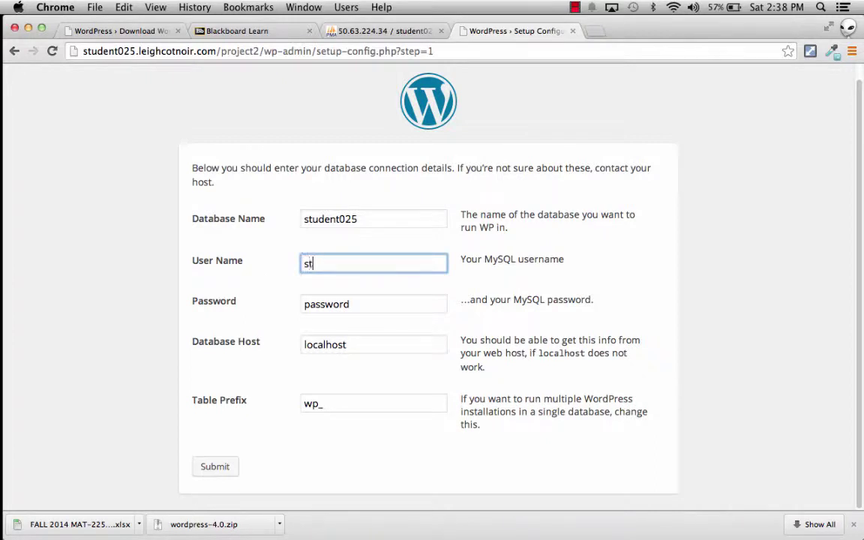
pyautogui.write('udent025')
# Paste the real MySQL password over the placeholder and select the localhost host value.
pyautogui.click(359, 302)
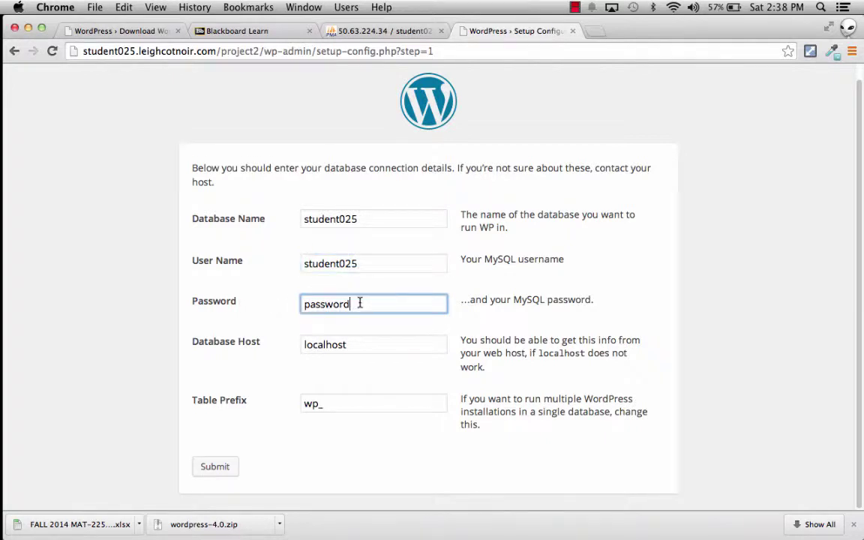
pyautogui.doubleClick(359, 303)
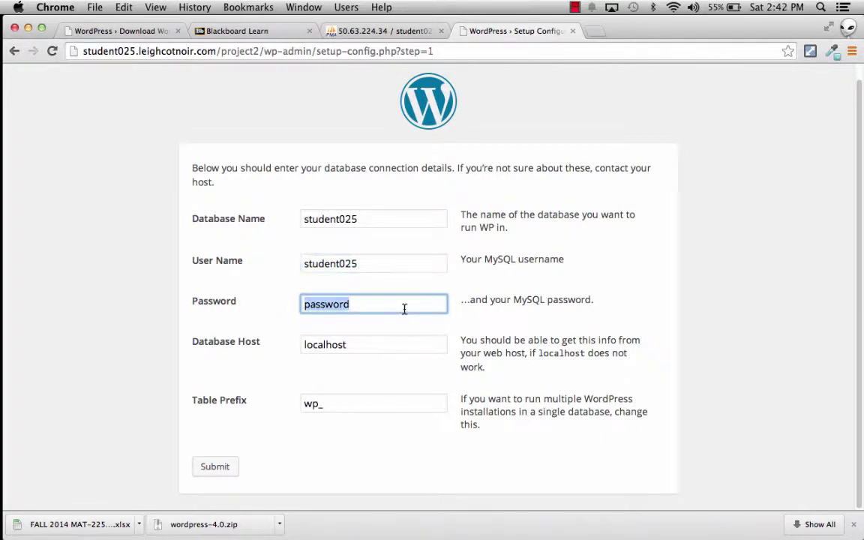
pyautogui.press('super+v')
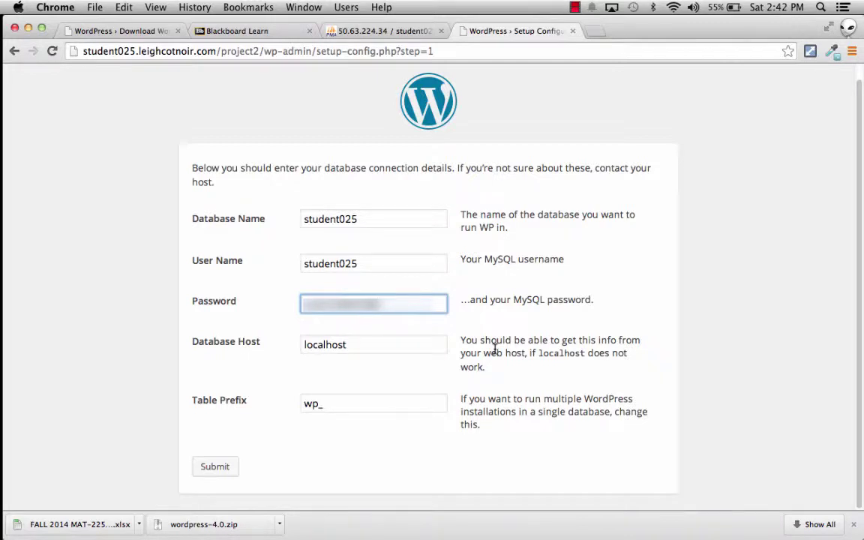
pyautogui.click(371, 345)
pyautogui.doubleClick(370, 345)
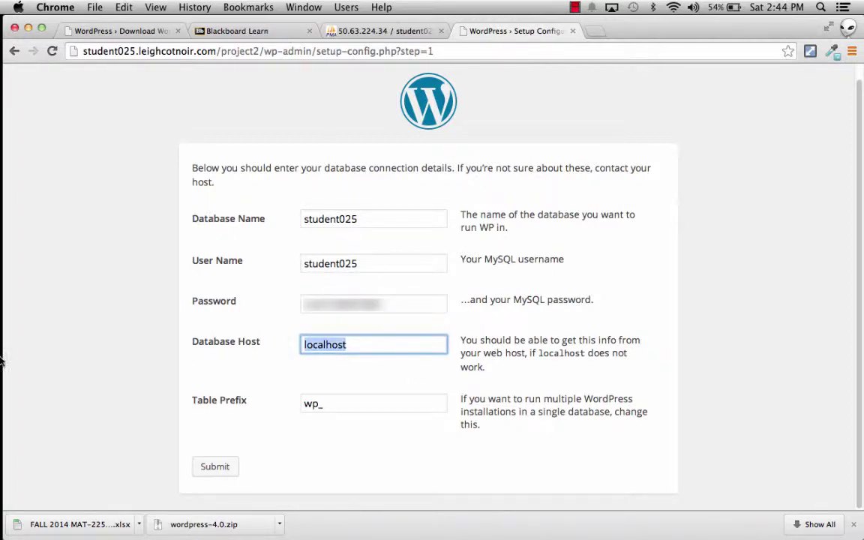
# Copy the database host name from cell I26 of the Excel credentials sheet, then return to Chrome.
pyautogui.click(31, 204)
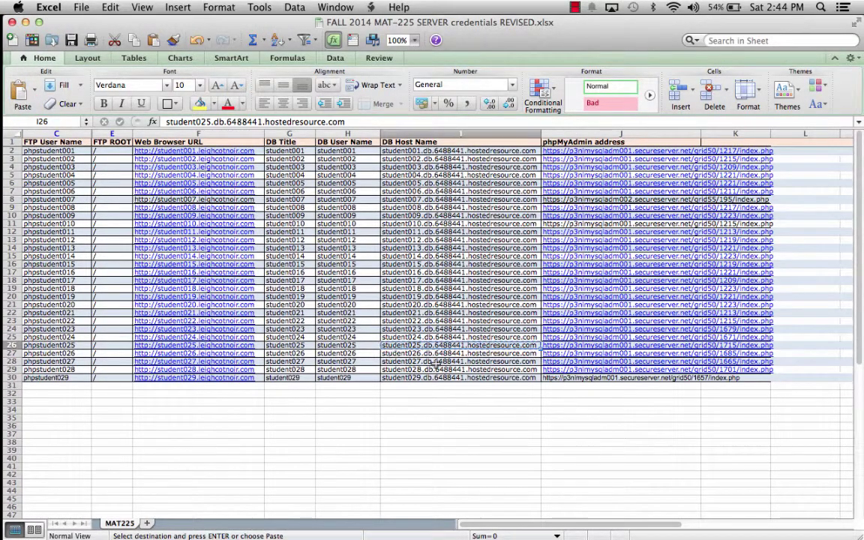
pyautogui.press('super+c')
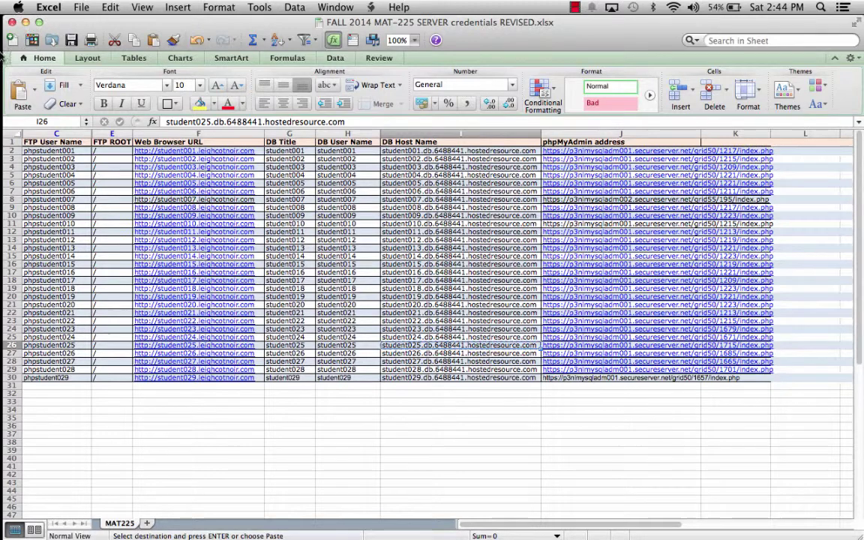
pyautogui.click(32, 159)
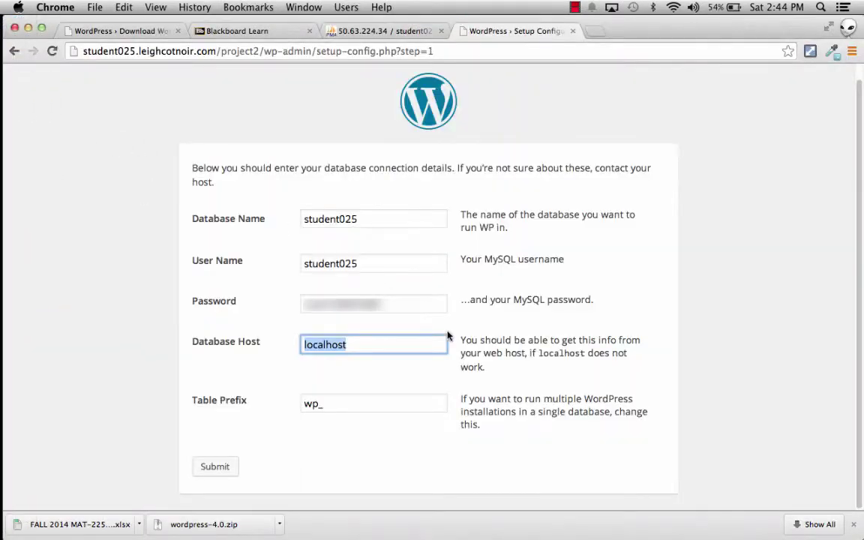
# Paste the hosted database address as Database Host, change the table prefix to p2_, and submit.
pyautogui.press('super+v')
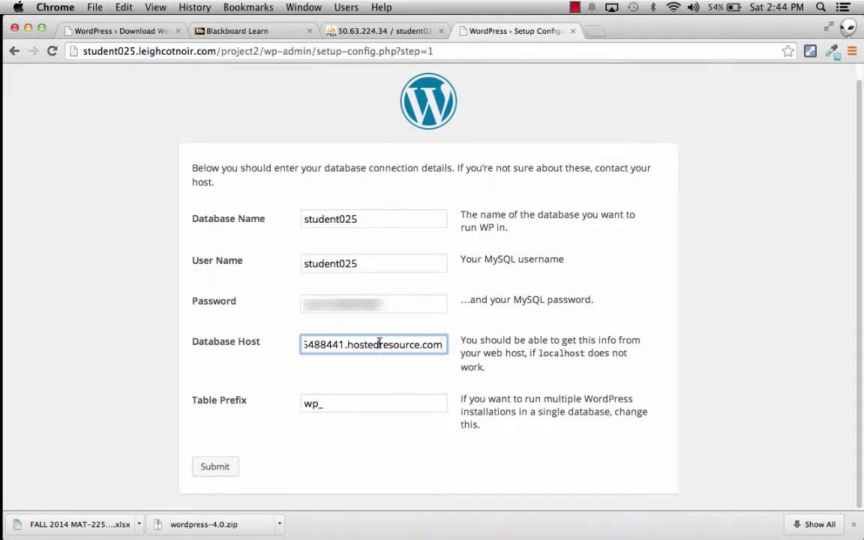
pyautogui.moveTo(368, 350); pyautogui.dragTo(268, 341)
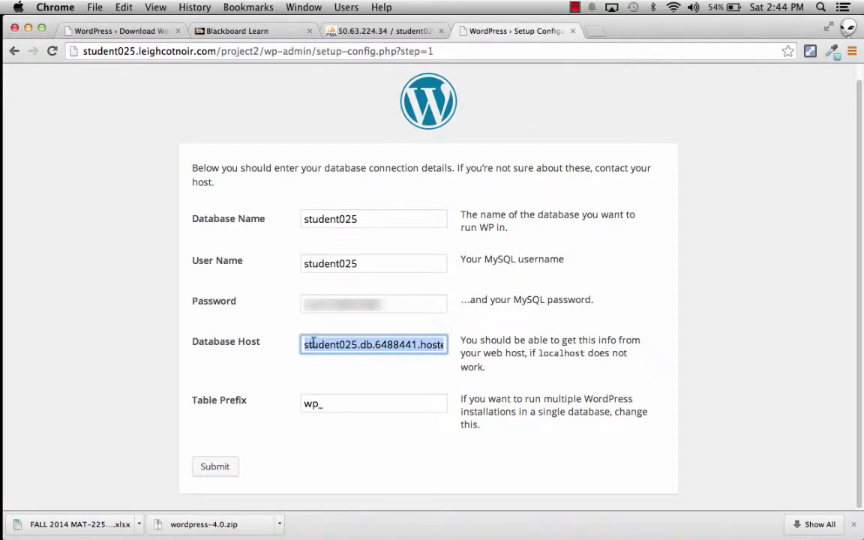
pyautogui.click(403, 344)
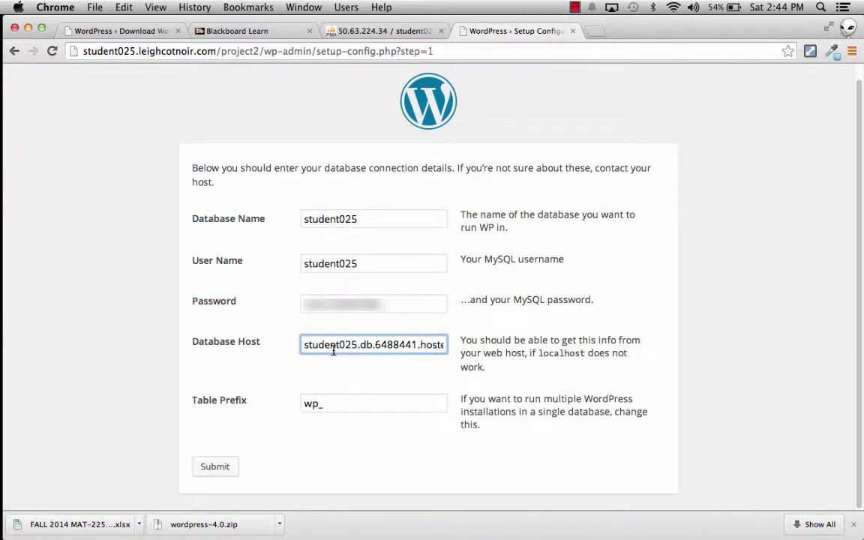
pyautogui.click(337, 400)
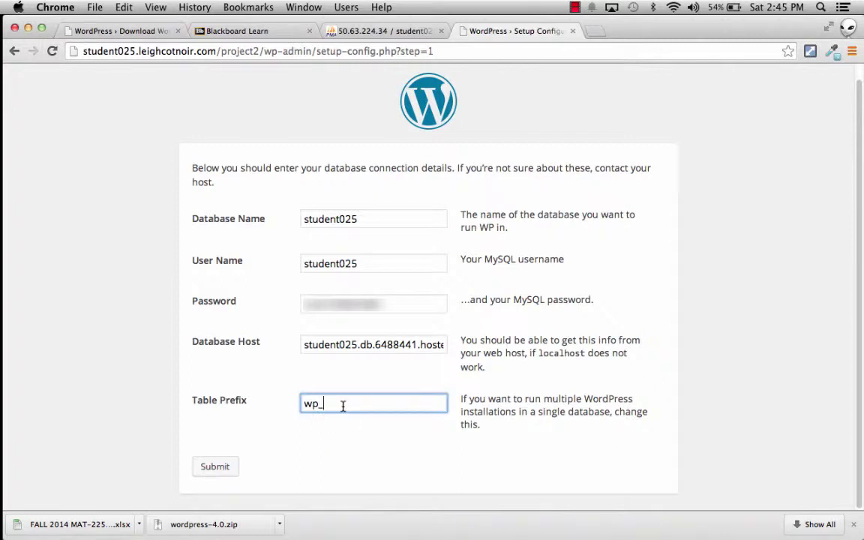
pyautogui.moveTo(318, 406); pyautogui.dragTo(312, 406)
pyautogui.write('p2_')
pyautogui.moveTo(313, 404); pyautogui.dragTo(369, 420)
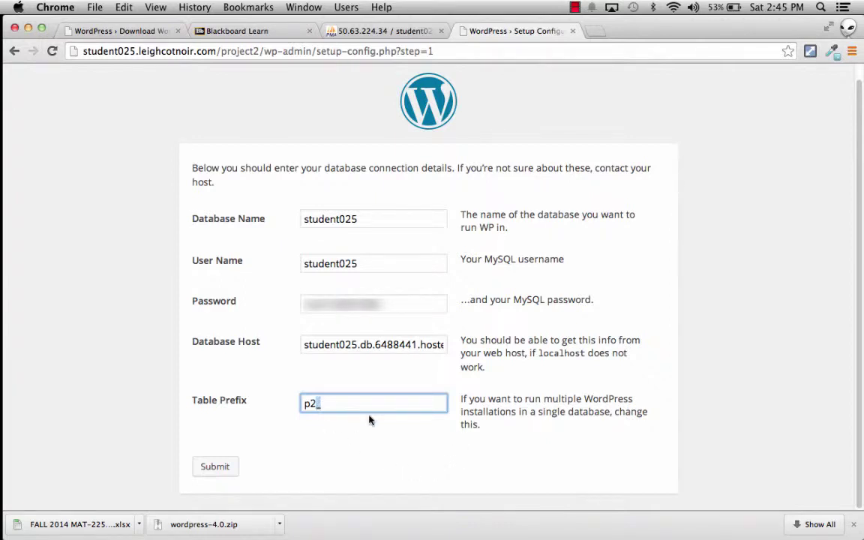
pyautogui.click(328, 406)
pyautogui.click(219, 466)
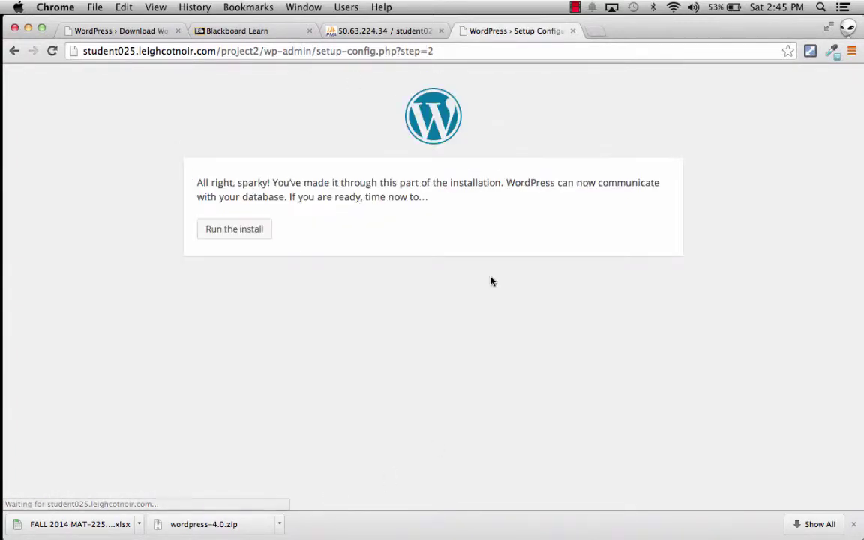
# Install WordPress with site title Project2, the admin username and e-mail, and search indexing off.
pyautogui.click(245, 229)
pyautogui.scroll(-3, 437, 368)
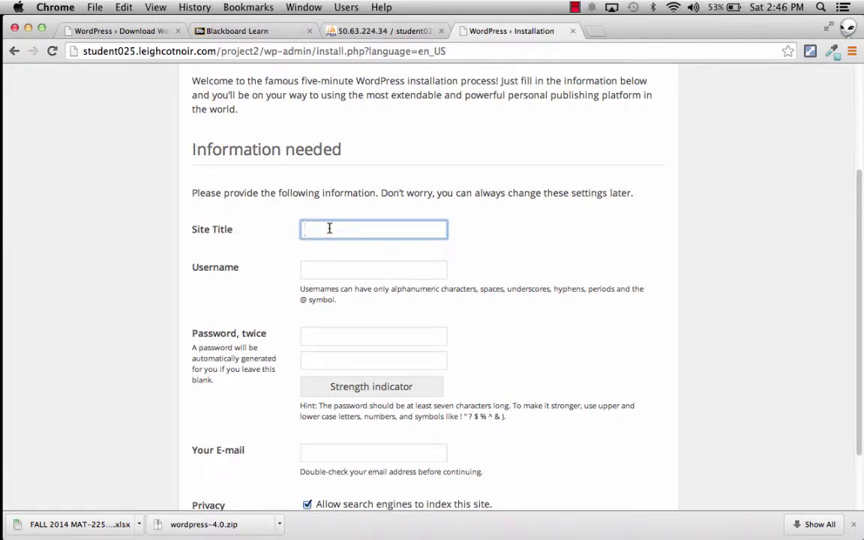
pyautogui.write('Project2')
pyautogui.click(340, 271)
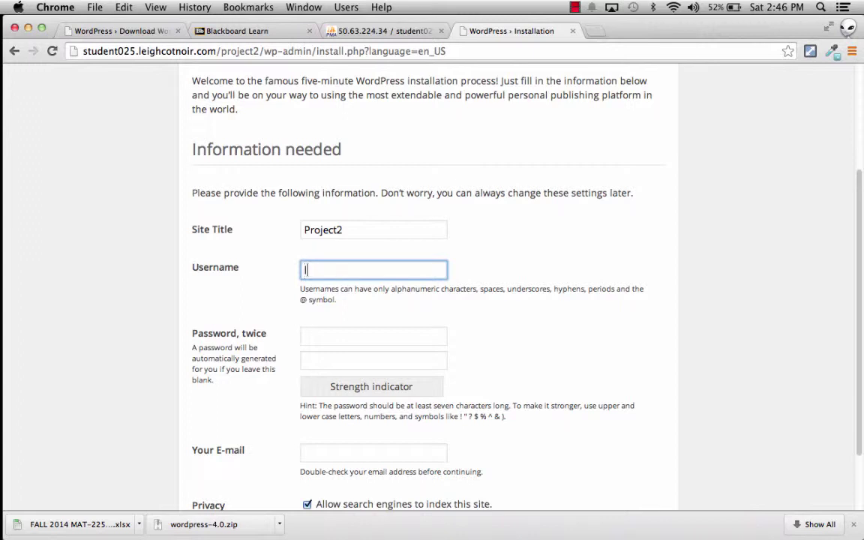
pyautogui.write('lcotnoir')
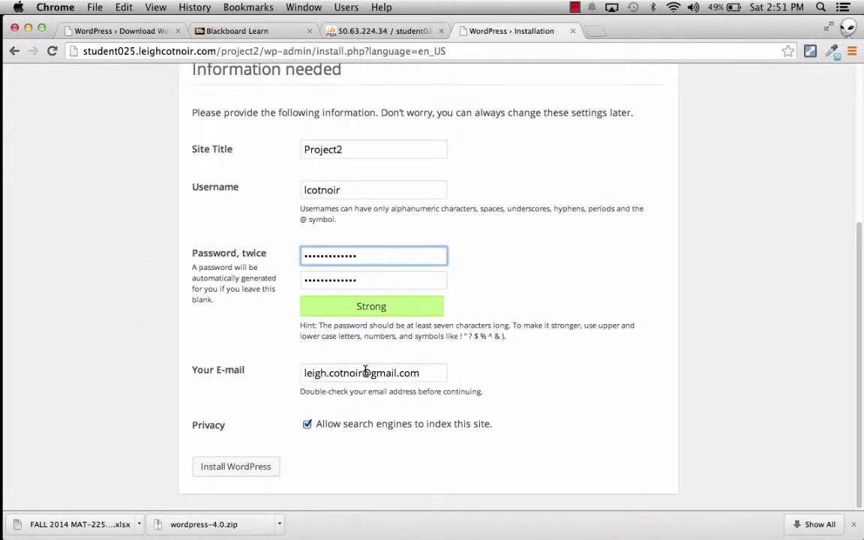
pyautogui.tripleClick(420, 376)
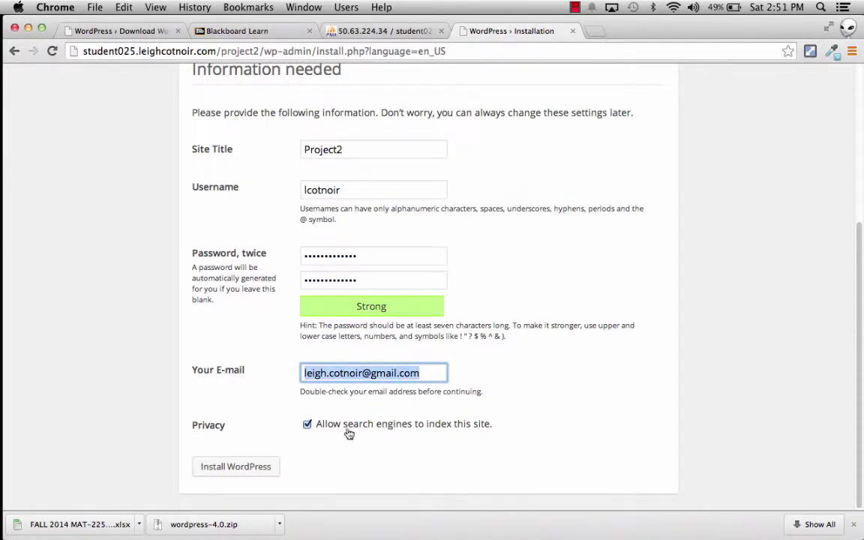
pyautogui.click(306, 425)
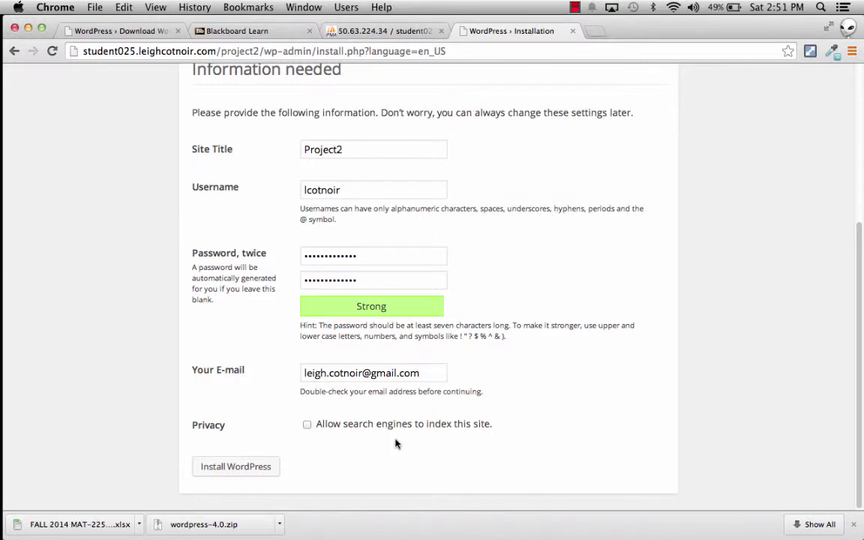
pyautogui.click(240, 478)
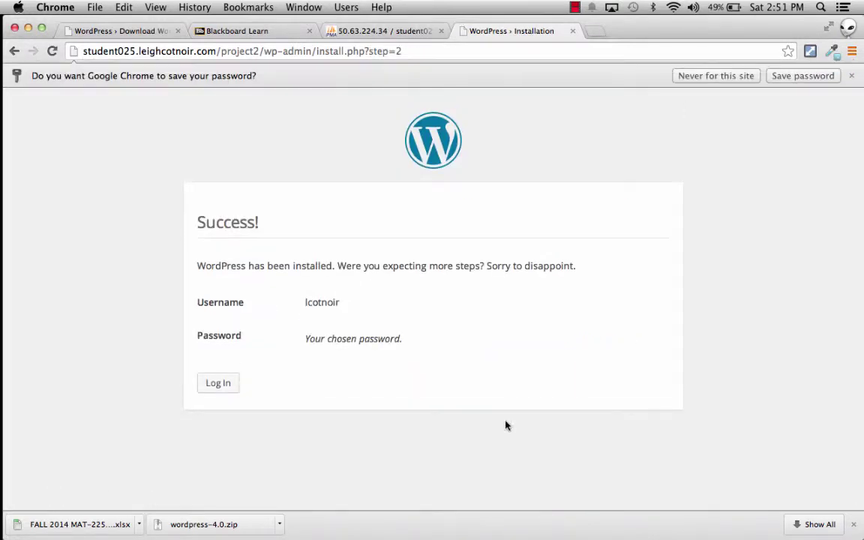
# Log in to the new Project2 site with the admin account to reach its Dashboard.
pyautogui.click(225, 384)
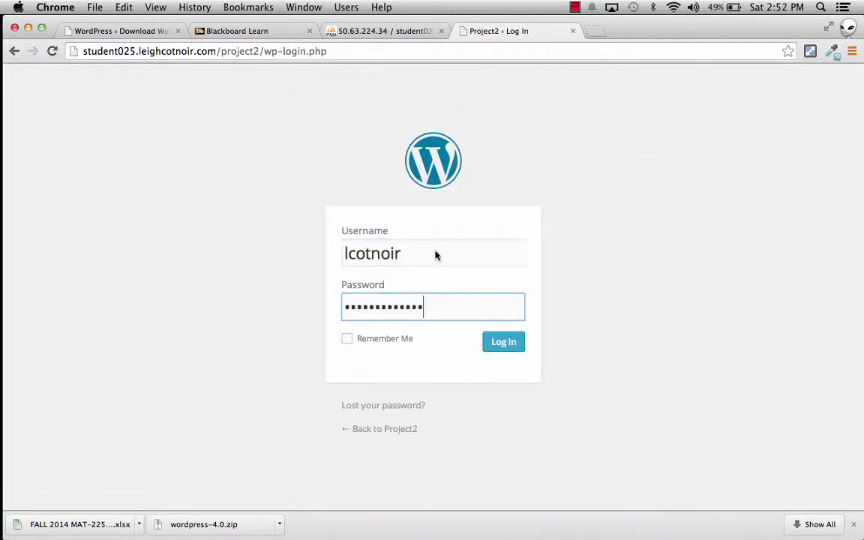
pyautogui.click(505, 344)
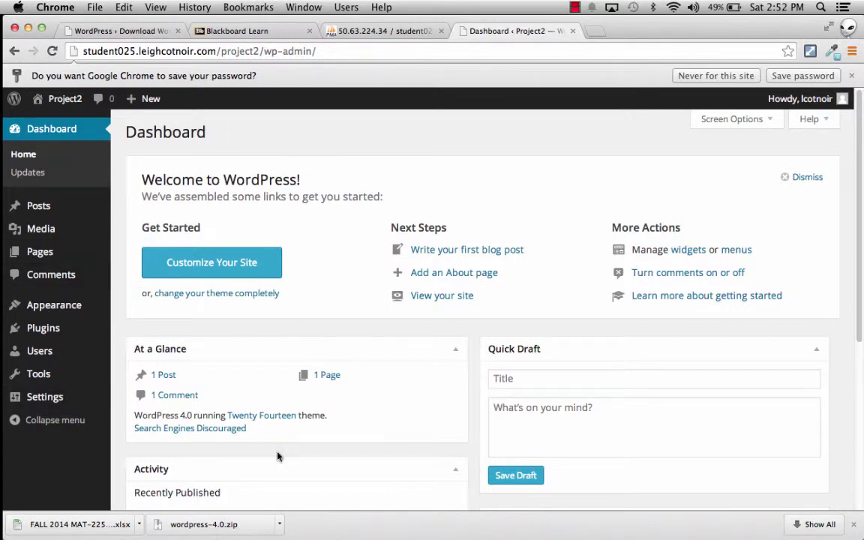
# Back in phpMyAdmin, reopen student025 from the server home to see its 11 p2_ tables.
pyautogui.click(404, 33)
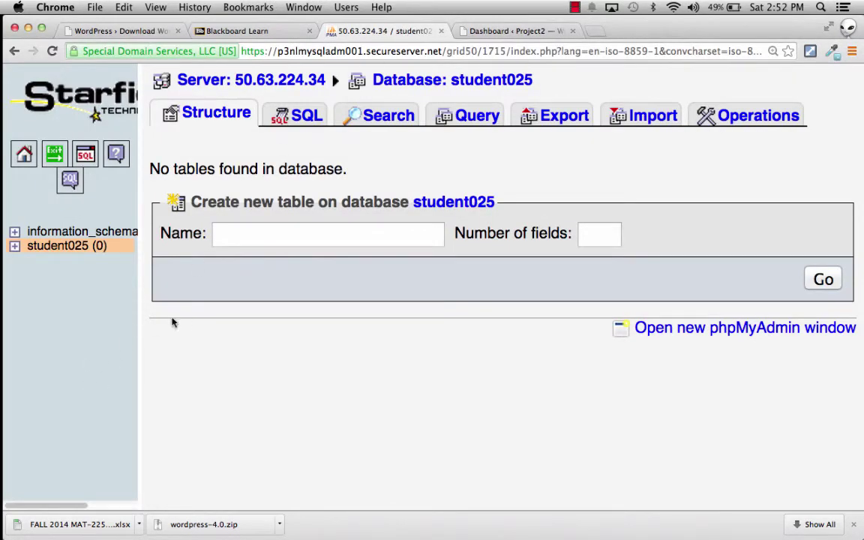
pyautogui.click(24, 156)
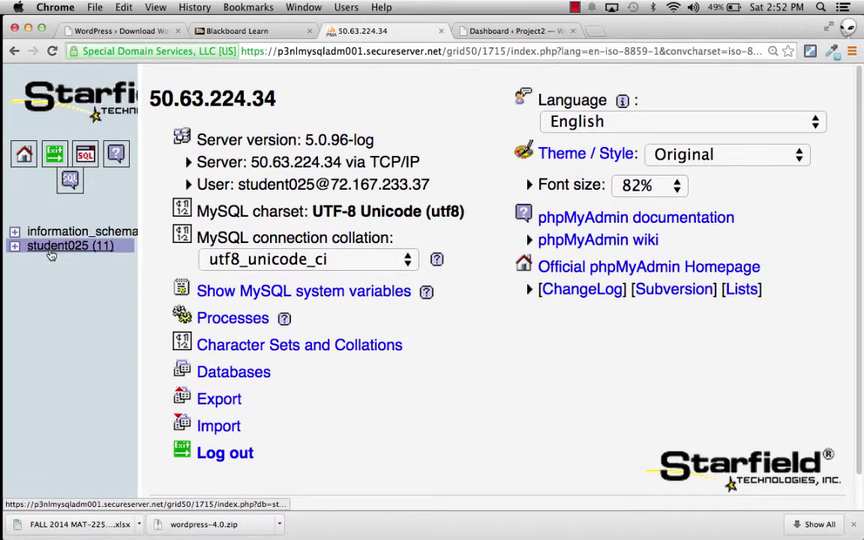
pyautogui.click(85, 251)
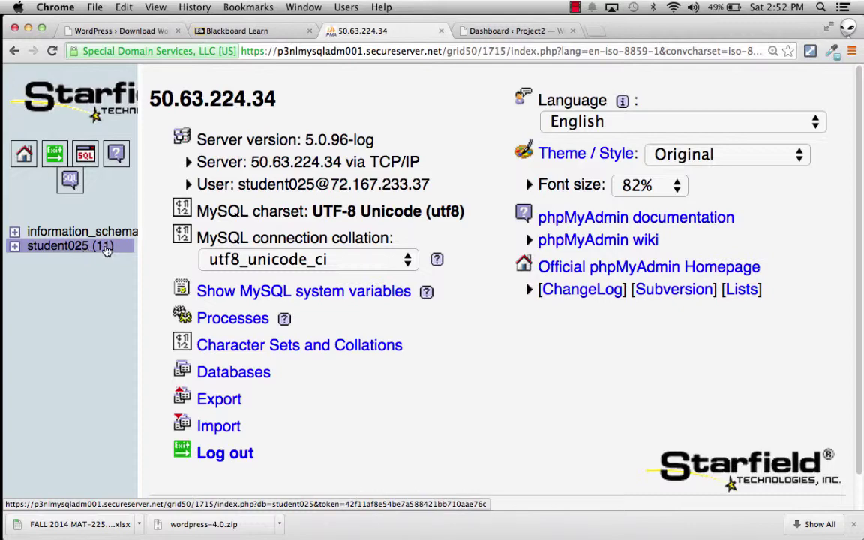